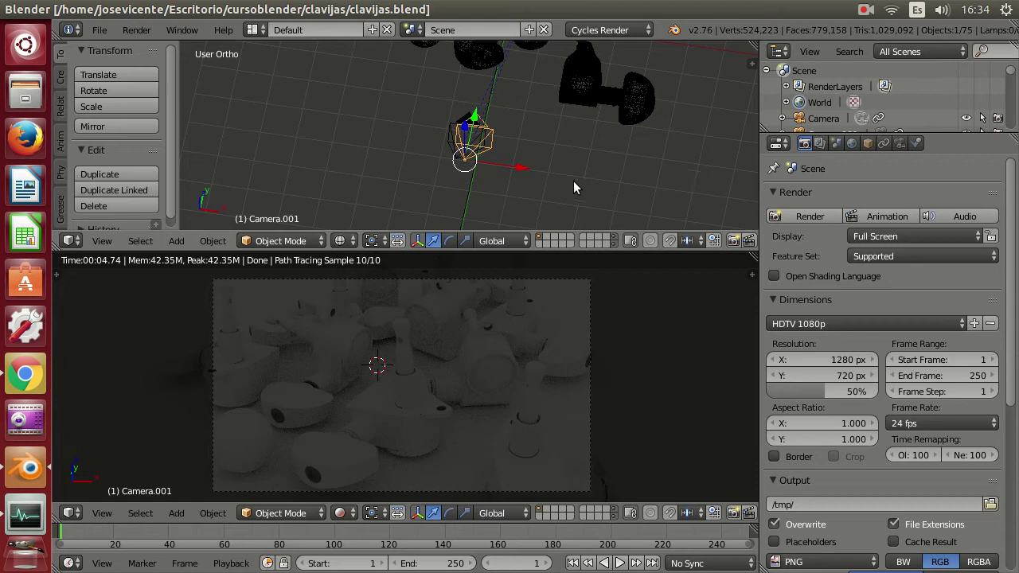
# Step: Enable world nodes and raise the World background colour to a light grey of about 0.761
pyautogui.click(508, 355)
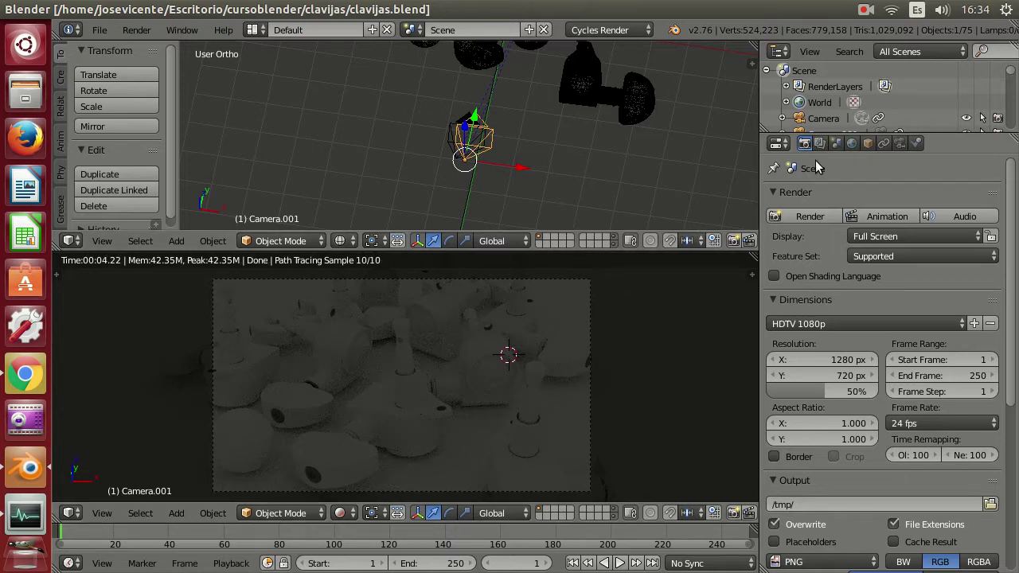
pyautogui.click(851, 143)
pyautogui.click(939, 284)
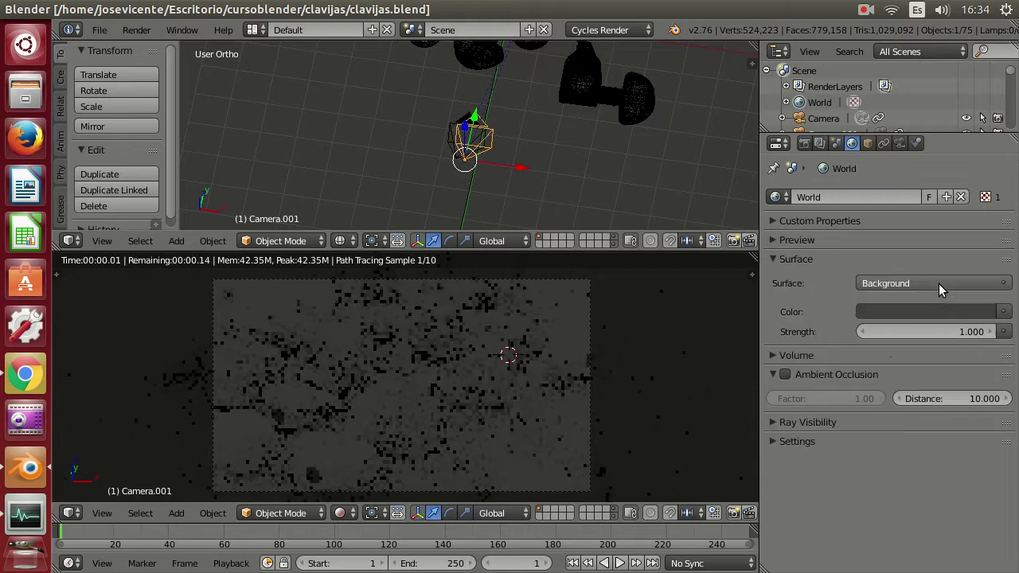
pyautogui.click(935, 310)
pyautogui.moveTo(983, 194)
pyautogui.mouseDown()
pyautogui.moveTo(984, 96)
pyautogui.moveTo(983, 163)
pyautogui.mouseUp()
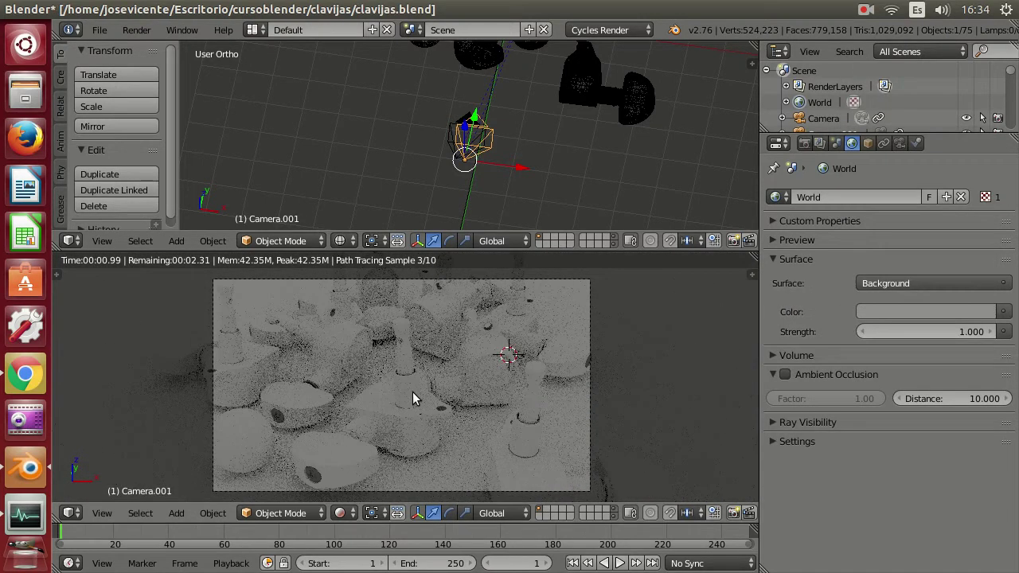
pyautogui.click(422, 355)
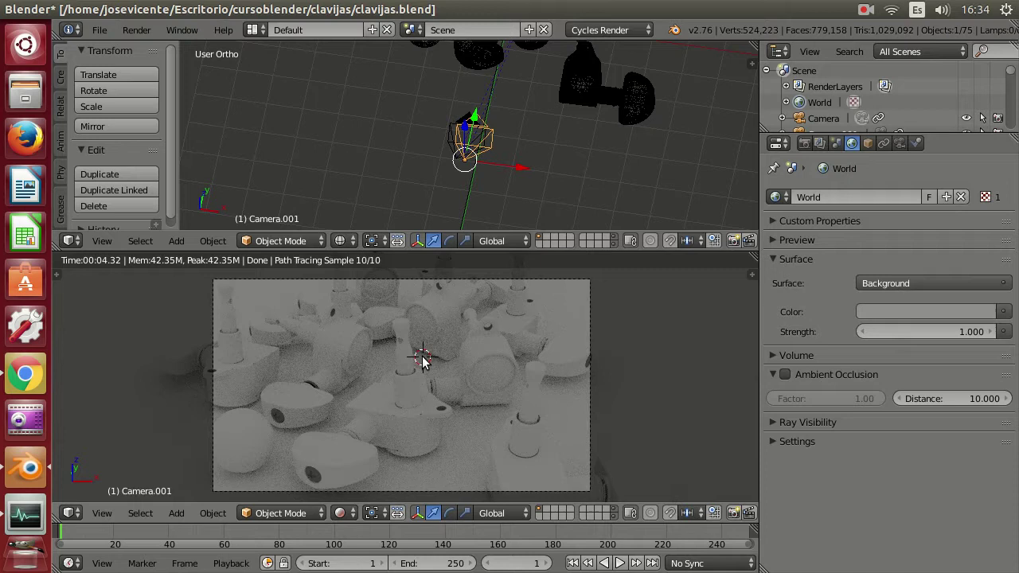
# Step: Select Mesh.016 and remove its wire_224143087 material slot
pyautogui.rightClick(315, 480)
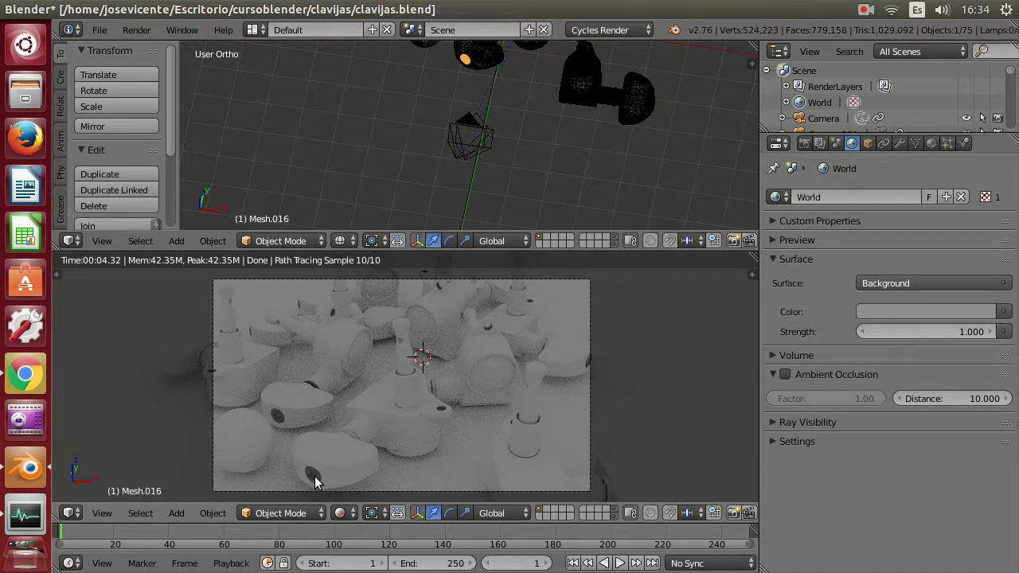
pyautogui.click(932, 143)
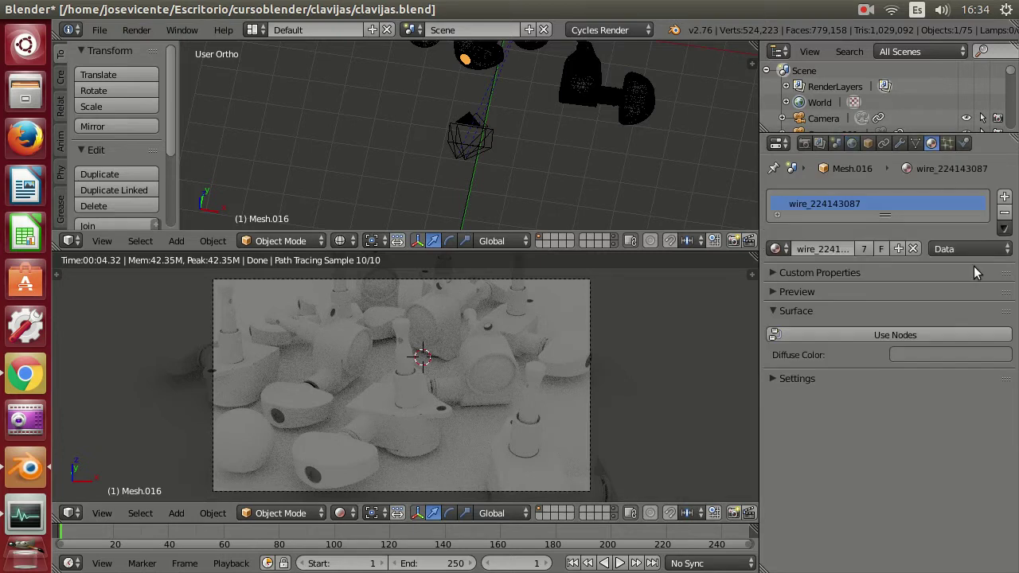
pyautogui.click(1004, 212)
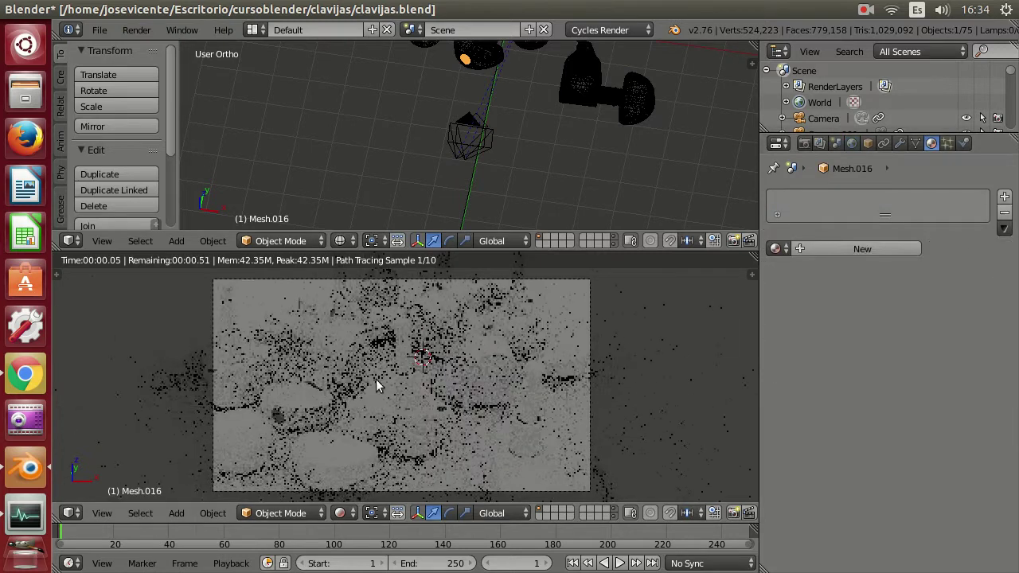
pyautogui.click(398, 414)
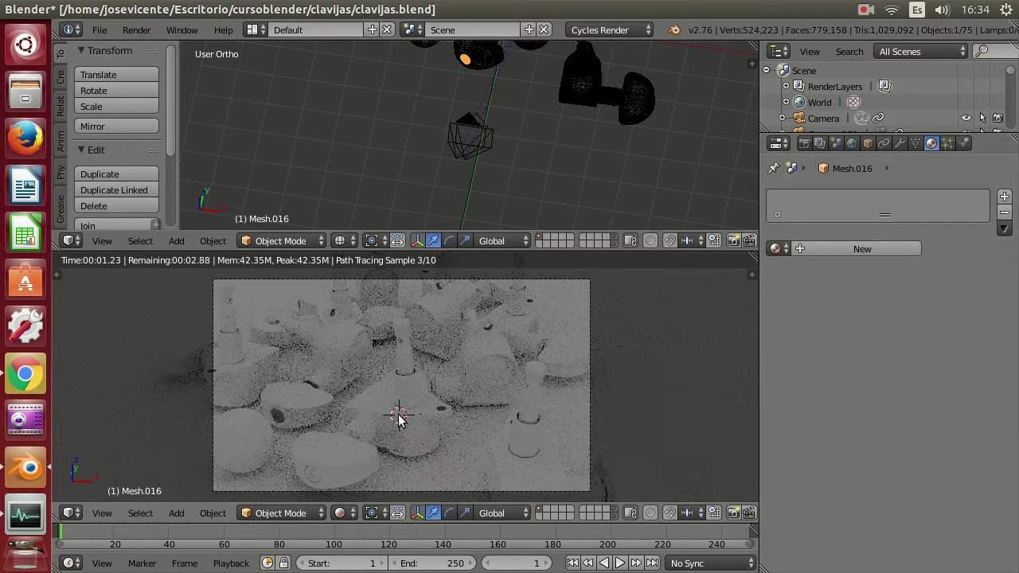
# Step: Cycle the selection to Mesh.021 and remove its wire_224143087 material slot too
pyautogui.rightClick(278, 420)
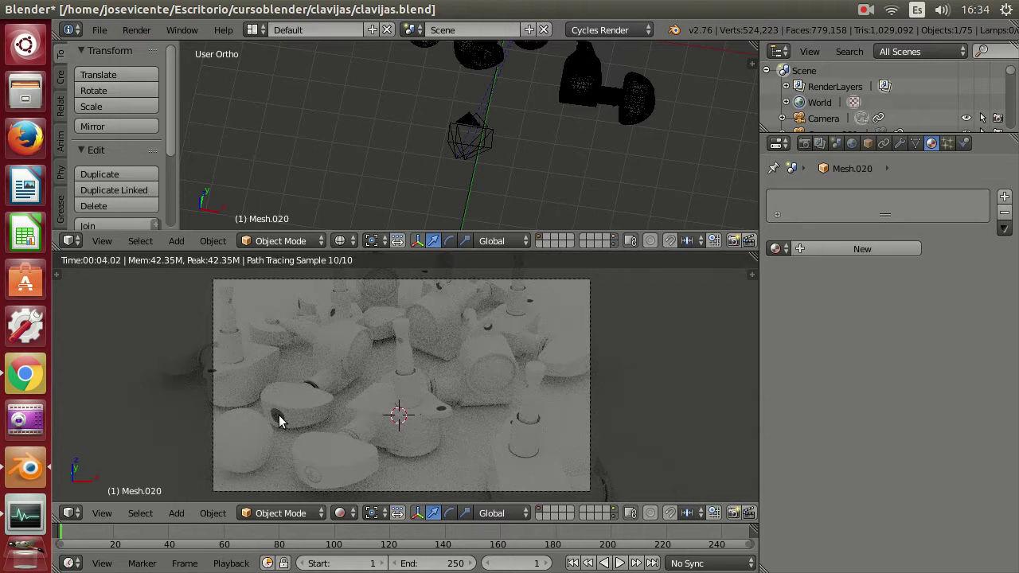
pyautogui.rightClick(279, 420)
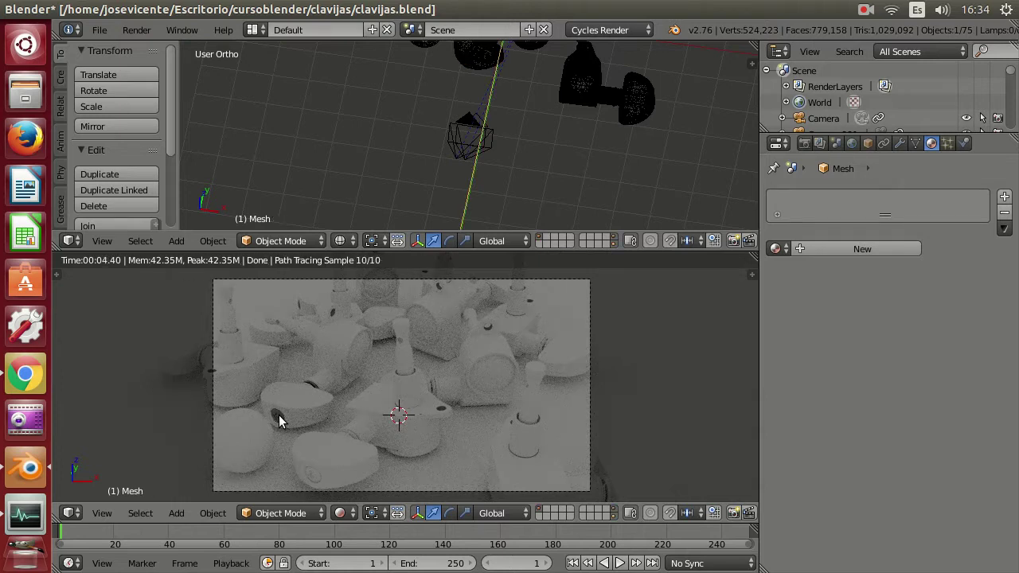
pyautogui.rightClick(279, 420)
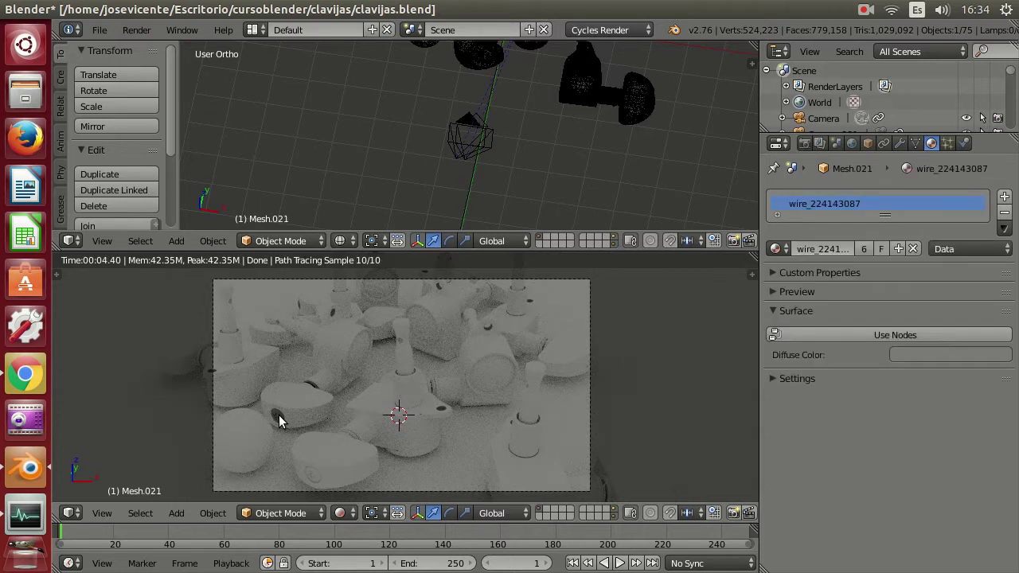
pyautogui.click(1004, 213)
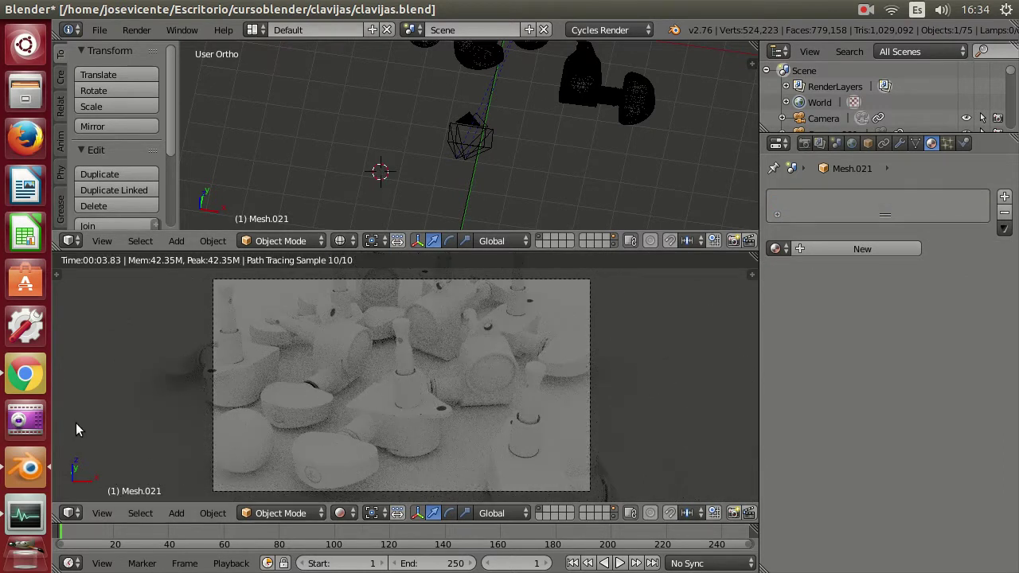
pyautogui.click(25, 374)
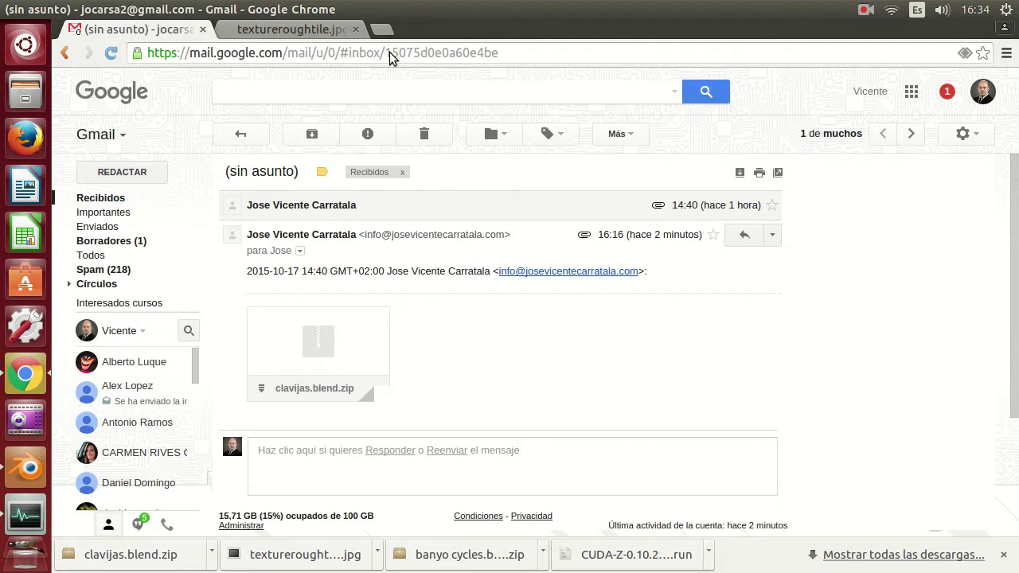
pyautogui.click(26, 468)
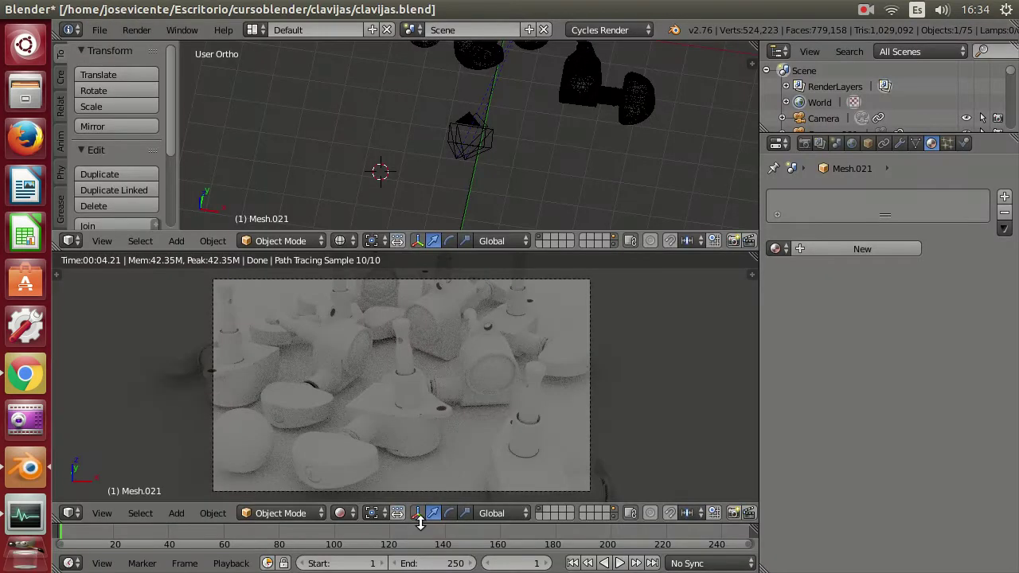
# Step: Set the lower camera viewport to Solid shading, then switch over to Chrome
pyautogui.click(341, 513)
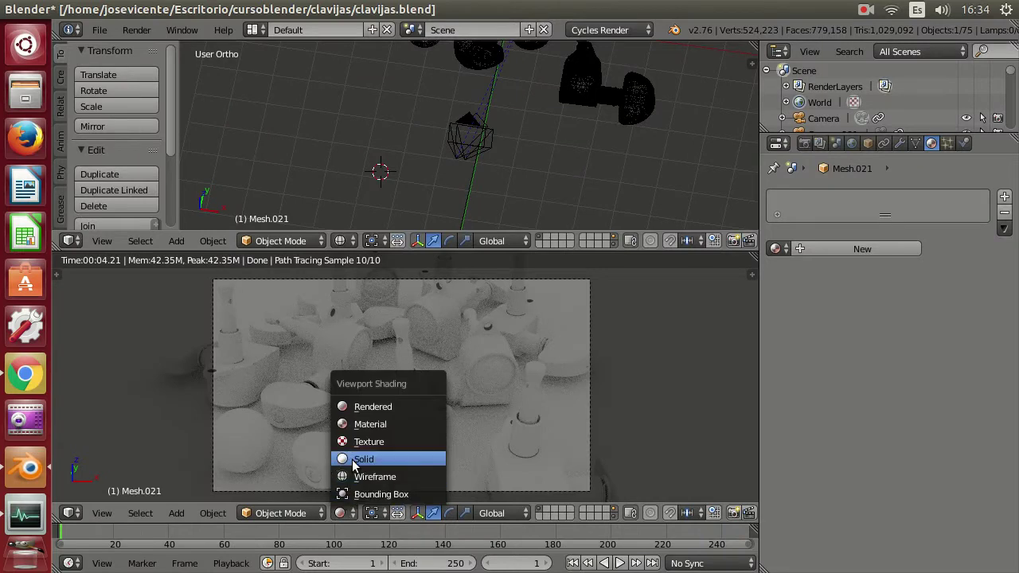
pyautogui.click(355, 462)
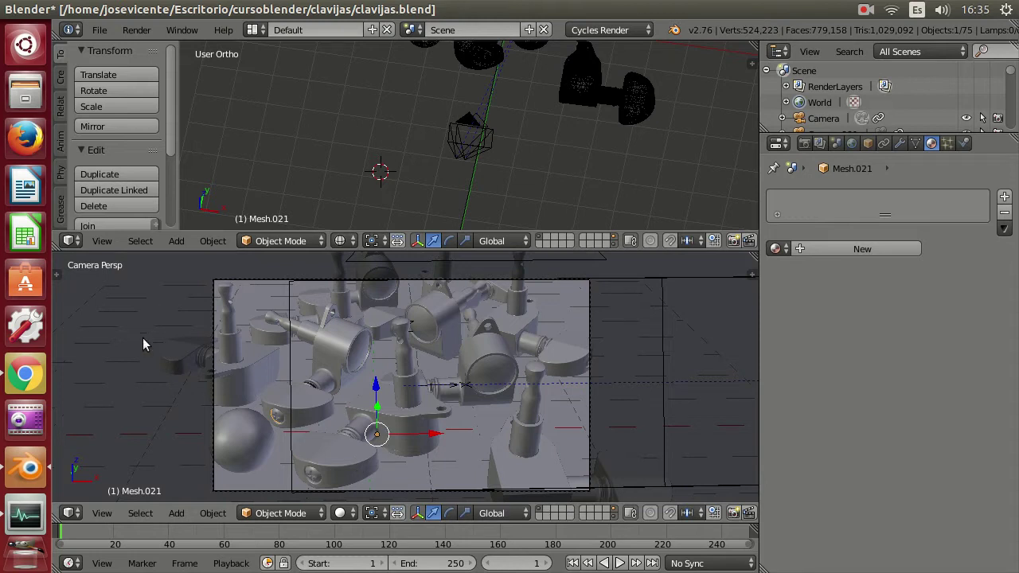
pyautogui.hotkey('alt', 'Tab')
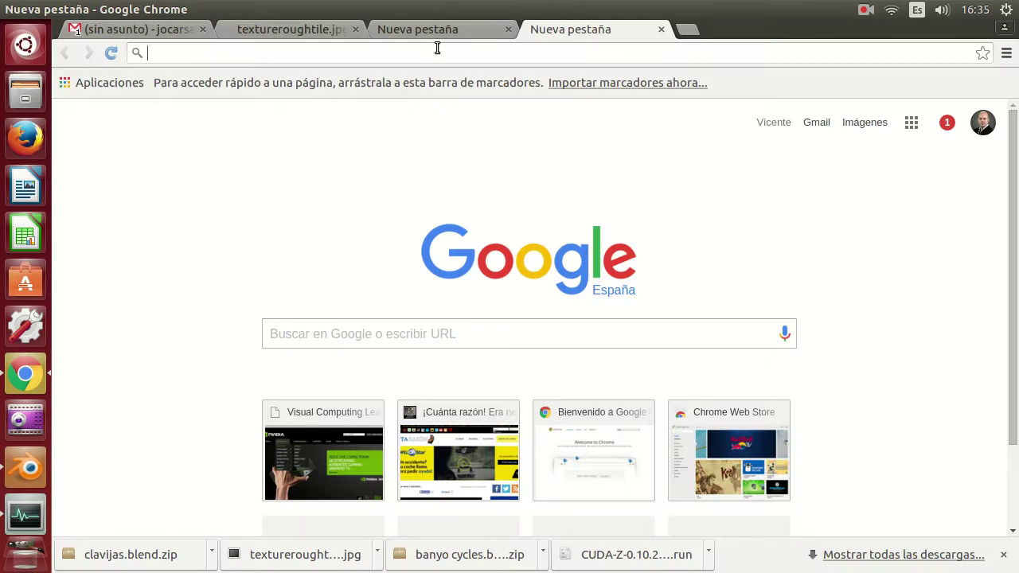
# Step: Search for 'free hdri' and open the sIBL Archive - HDR Labs result
pyautogui.write('free hd')
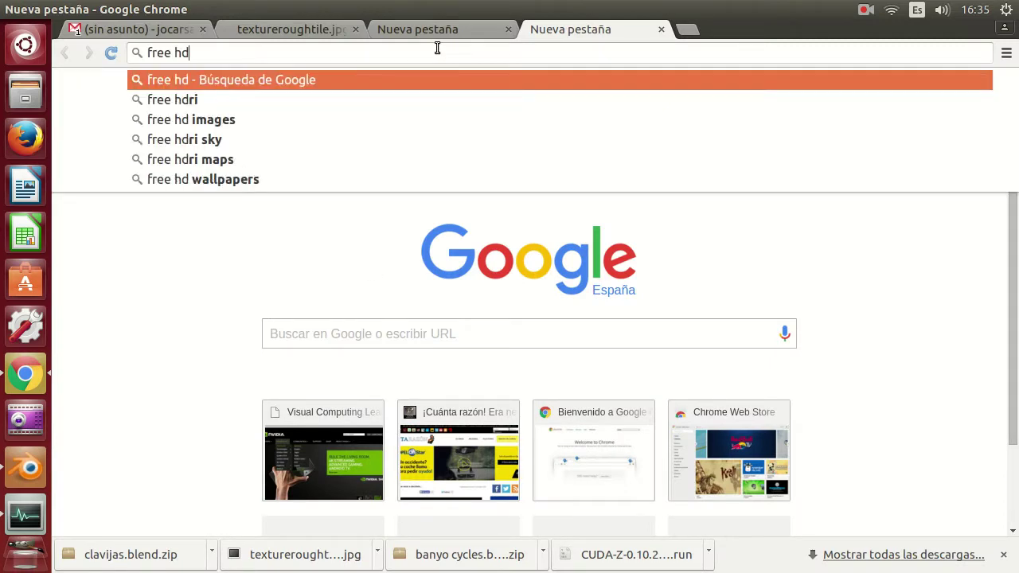
pyautogui.write('ri')
pyautogui.press('Return')
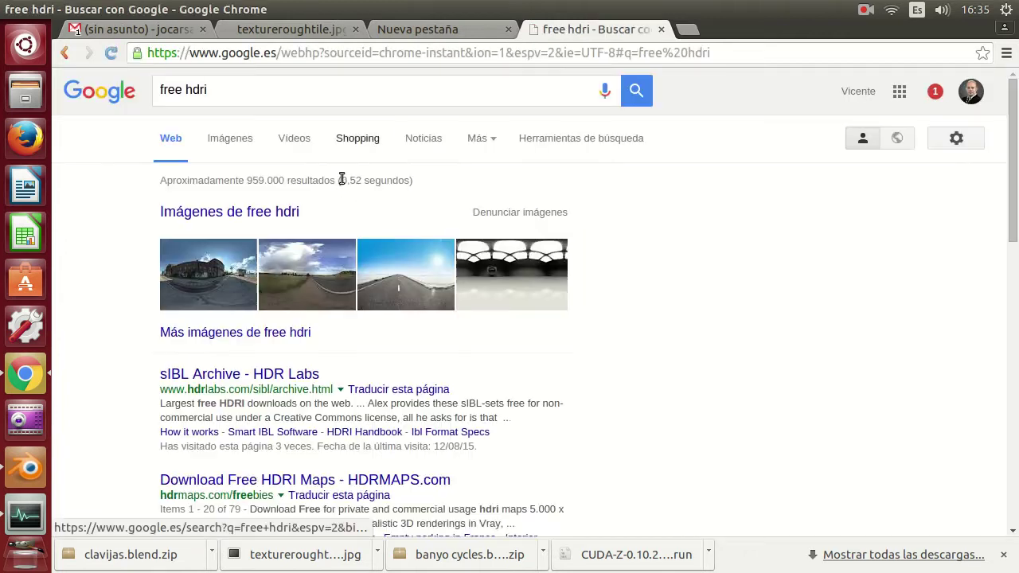
pyautogui.click(231, 449)
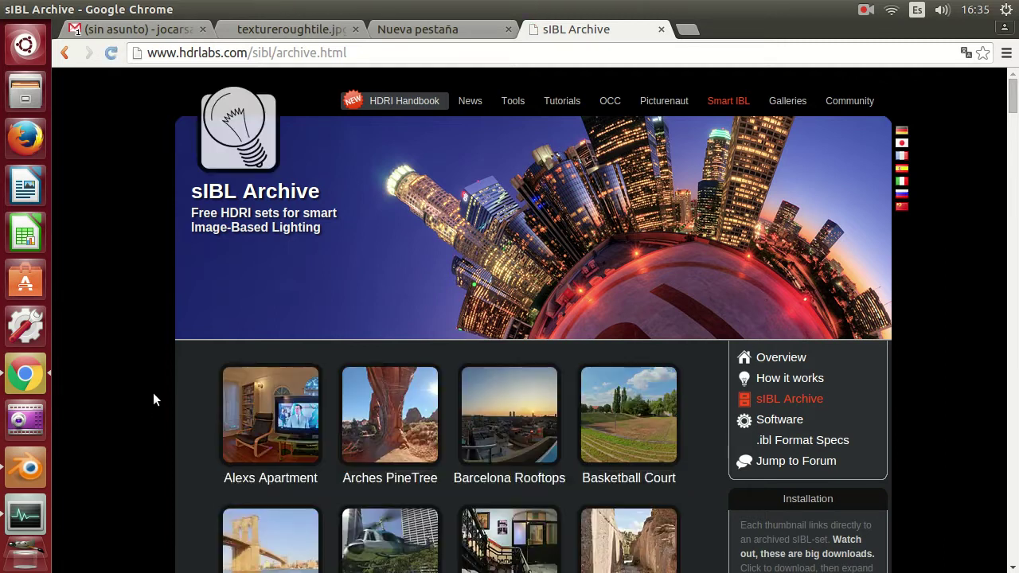
# Step: Scroll to the HDRI thumbnails and download the Barcelona Rooftops set
pyautogui.scroll(-2, 161, 371)
pyautogui.scroll(-1, 161, 365)
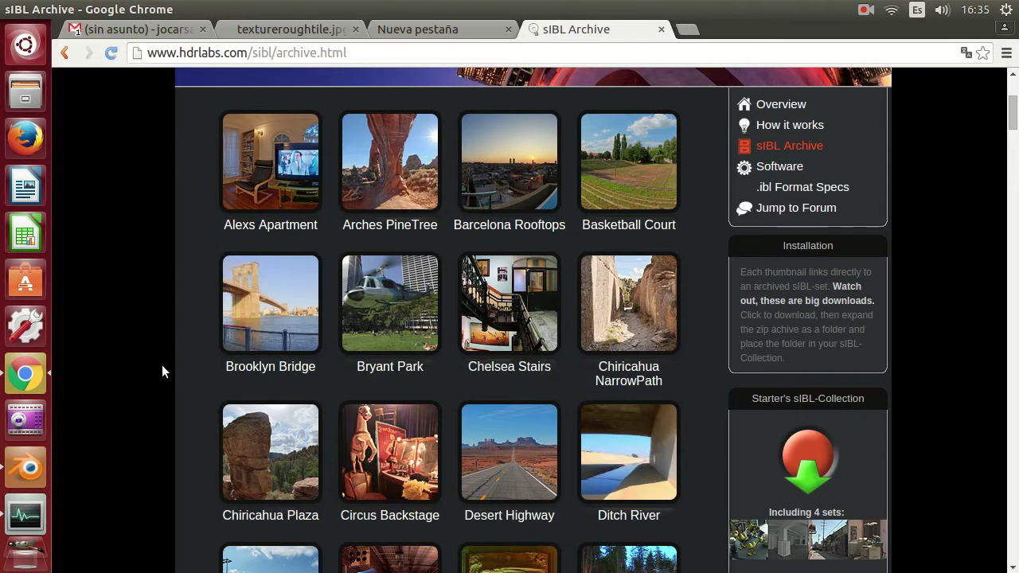
pyautogui.click(526, 198)
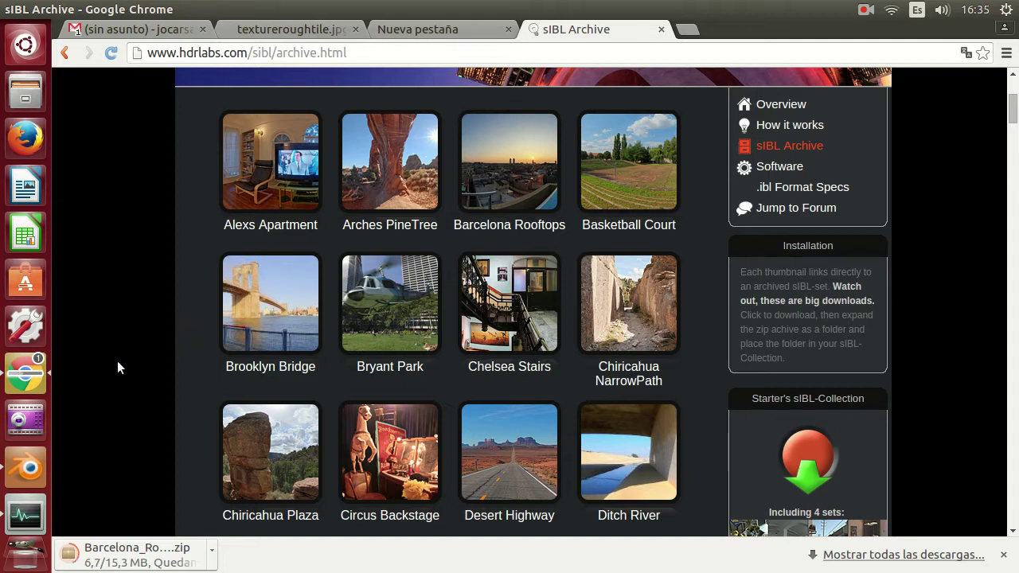
# Step: Show the finished Barcelona_Rooftops.zip in its folder via Mostrar en carpeta
pyautogui.click(25, 476)
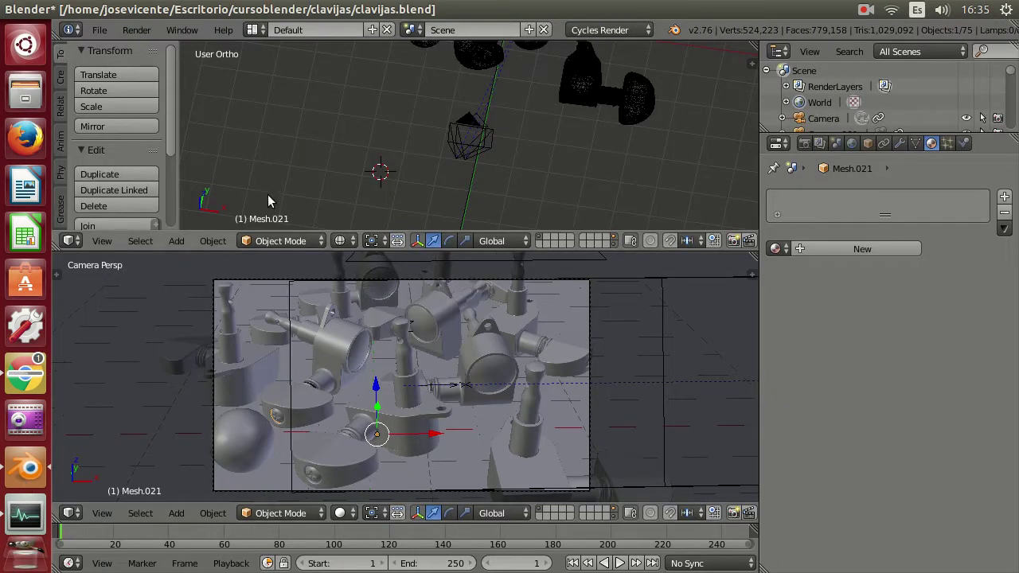
pyautogui.click(33, 385)
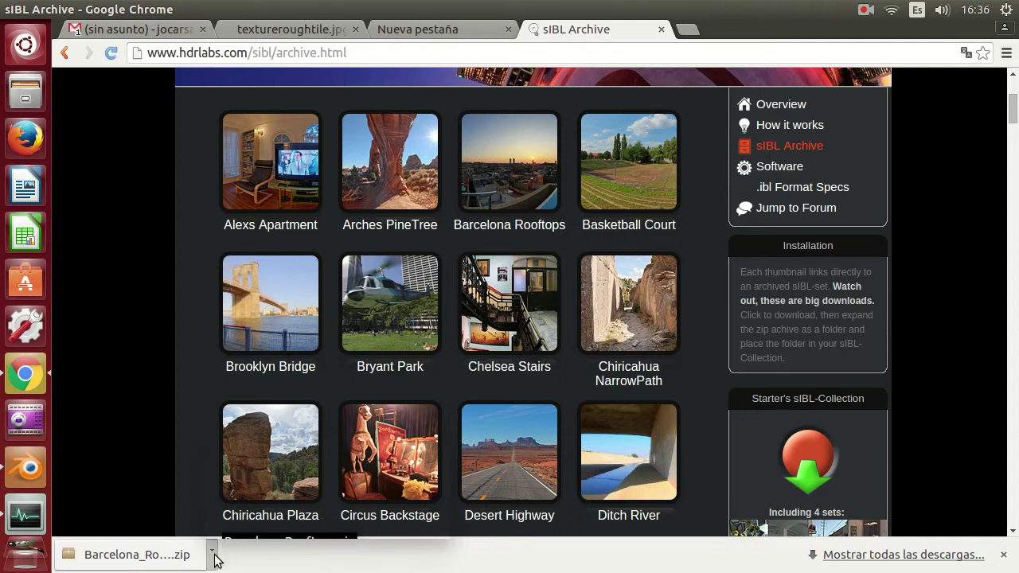
pyautogui.click(214, 552)
pyautogui.click(255, 499)
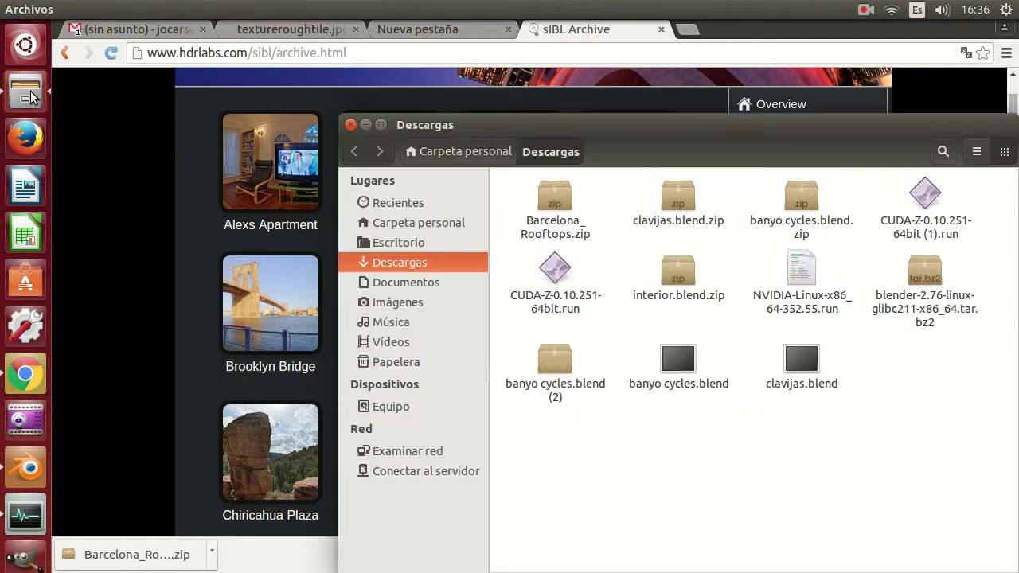
# Step: Extract Barcelona_Rooftops.zip into the Descargas folder with Extraer aquí
pyautogui.moveTo(626, 130); pyautogui.dragTo(479, 73)
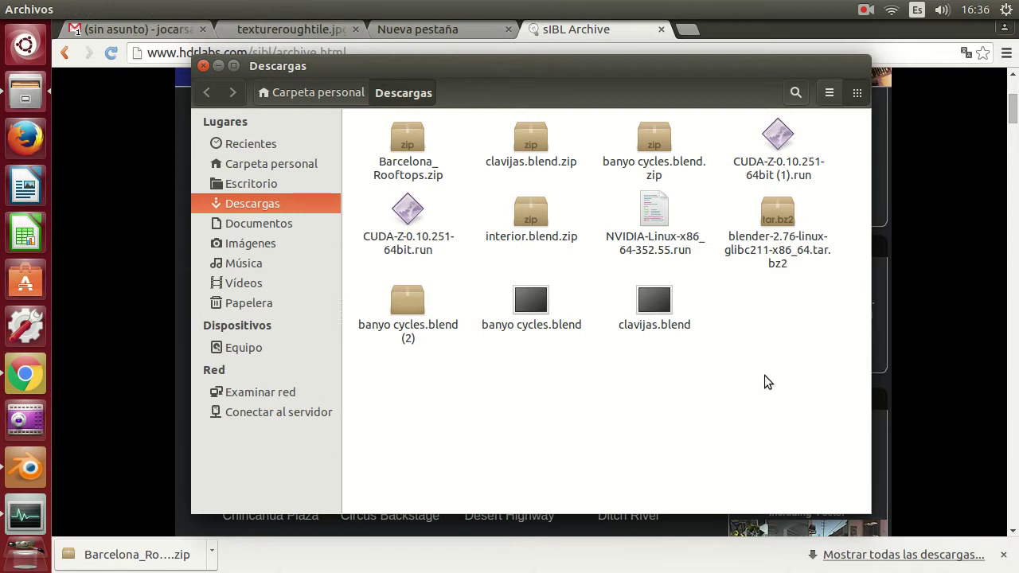
pyautogui.click(404, 139)
pyautogui.rightClick(404, 140)
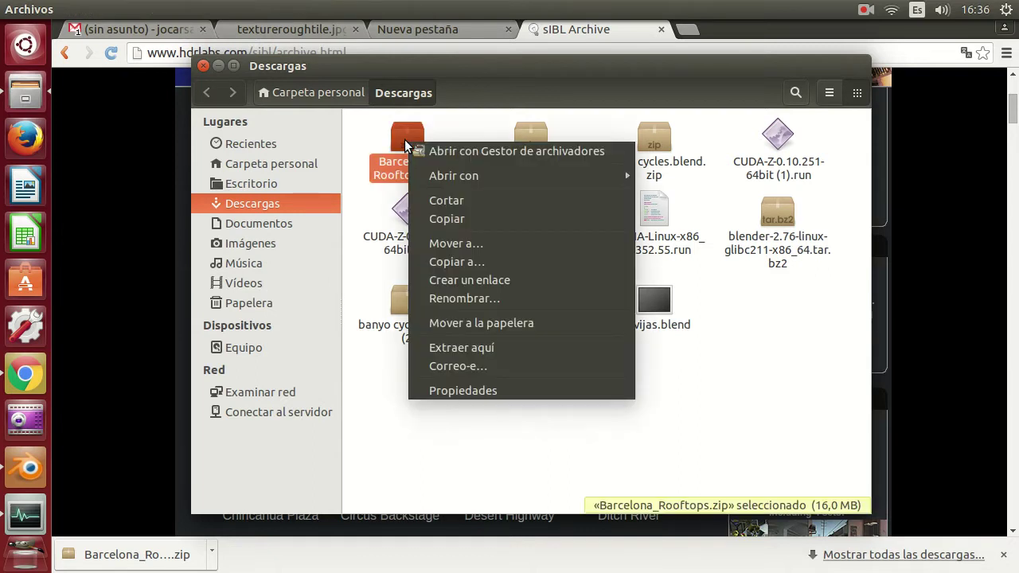
pyautogui.click(477, 348)
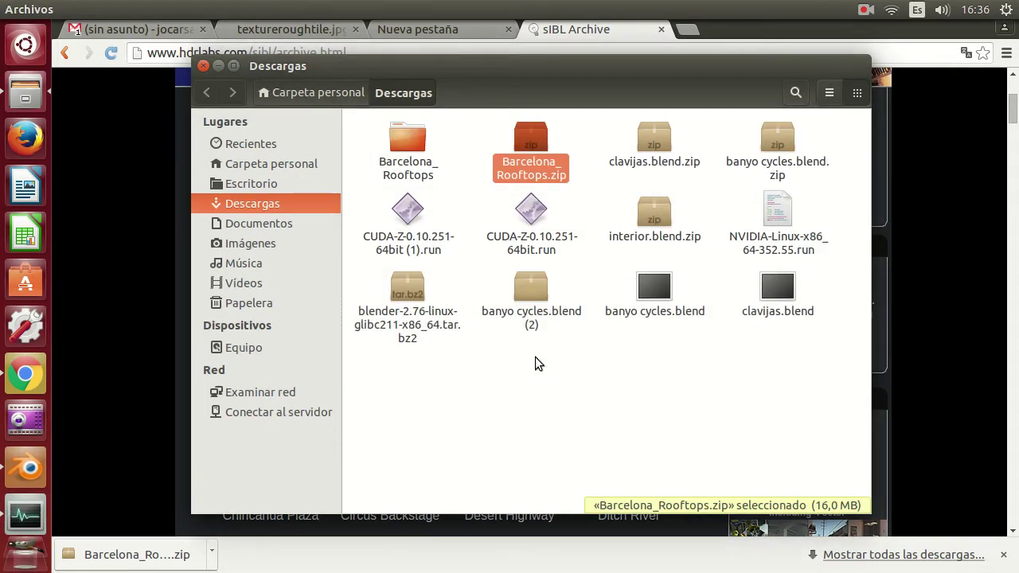
pyautogui.doubleClick(409, 142)
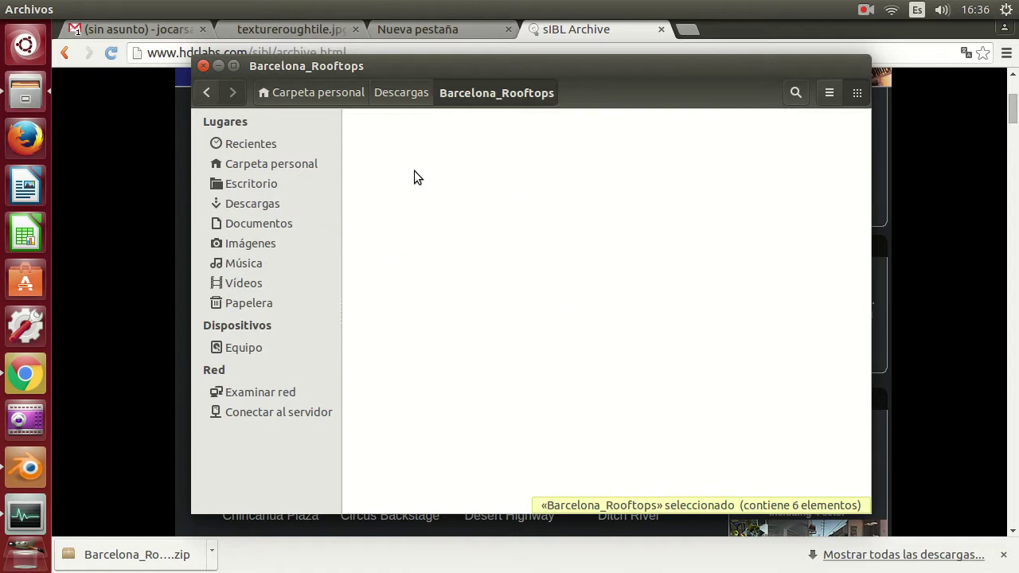
pyautogui.click(402, 94)
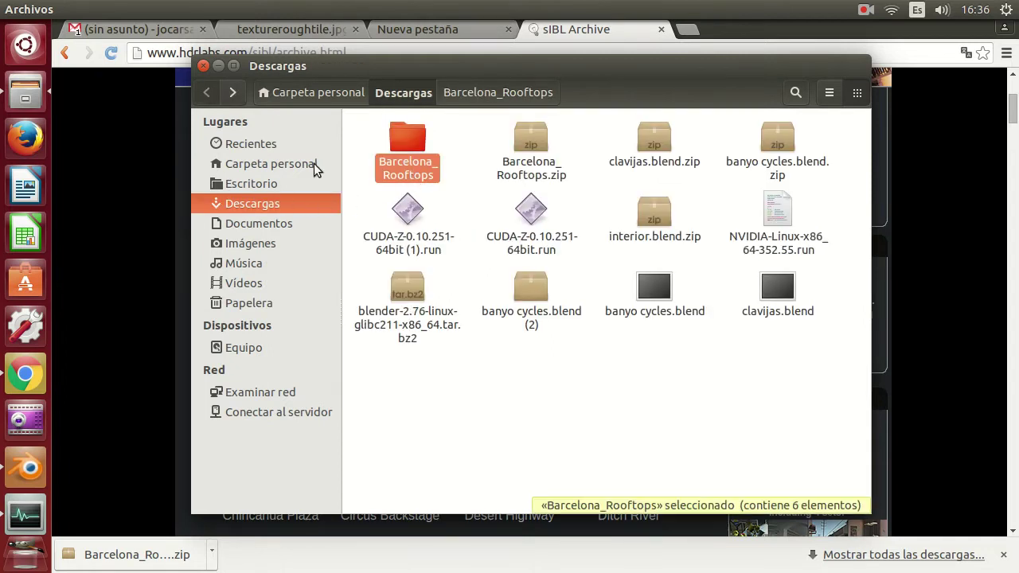
# Step: Paste the Barcelona_Rooftops folder into Escritorio > cursoblender > clavijas, then return to Blender
pyautogui.click(250, 183)
pyautogui.click(529, 137)
pyautogui.doubleClick(530, 137)
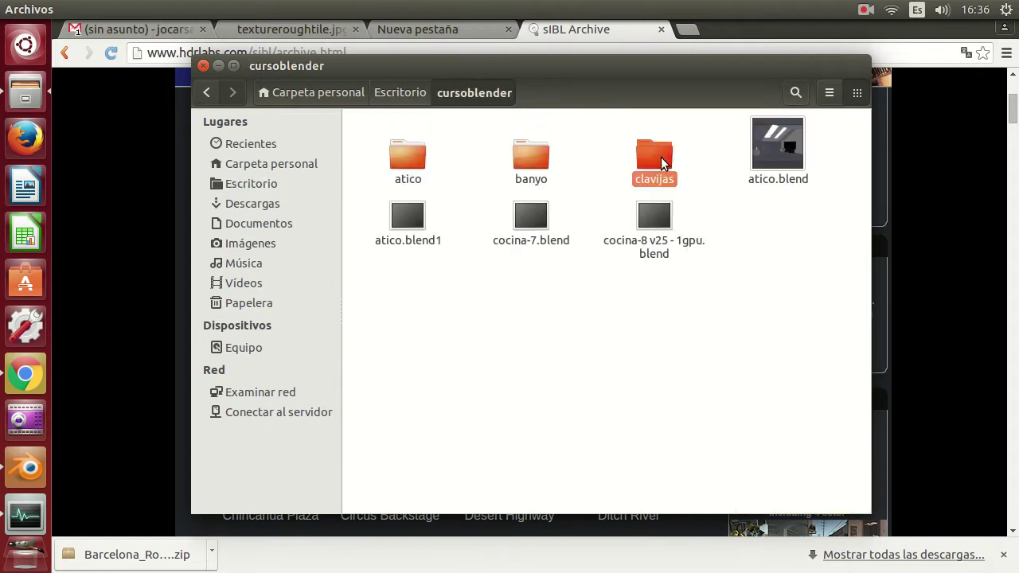
pyautogui.doubleClick(661, 157)
pyautogui.hotkey('ctrl', 'v')
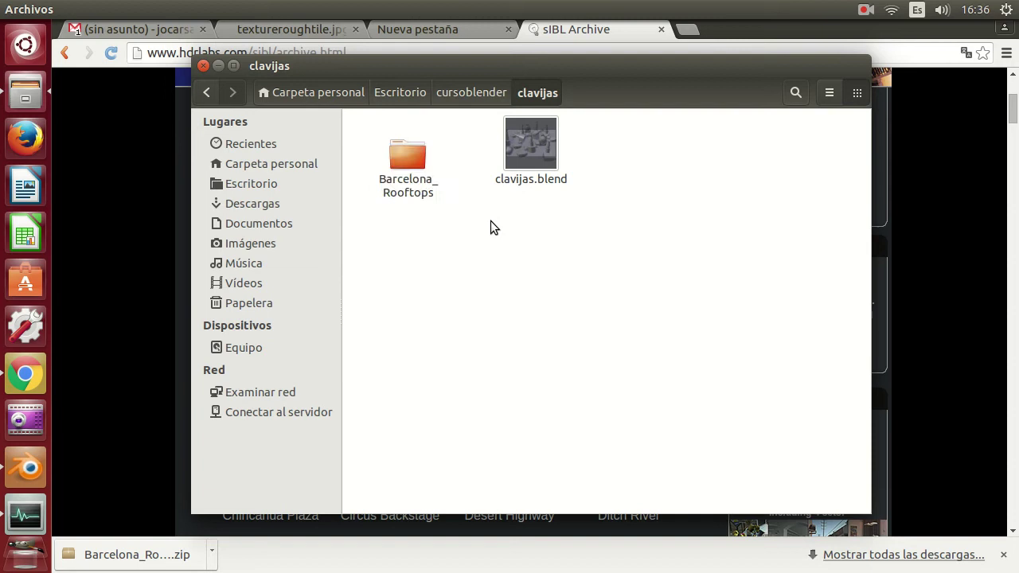
pyautogui.click(37, 371)
pyautogui.click(30, 474)
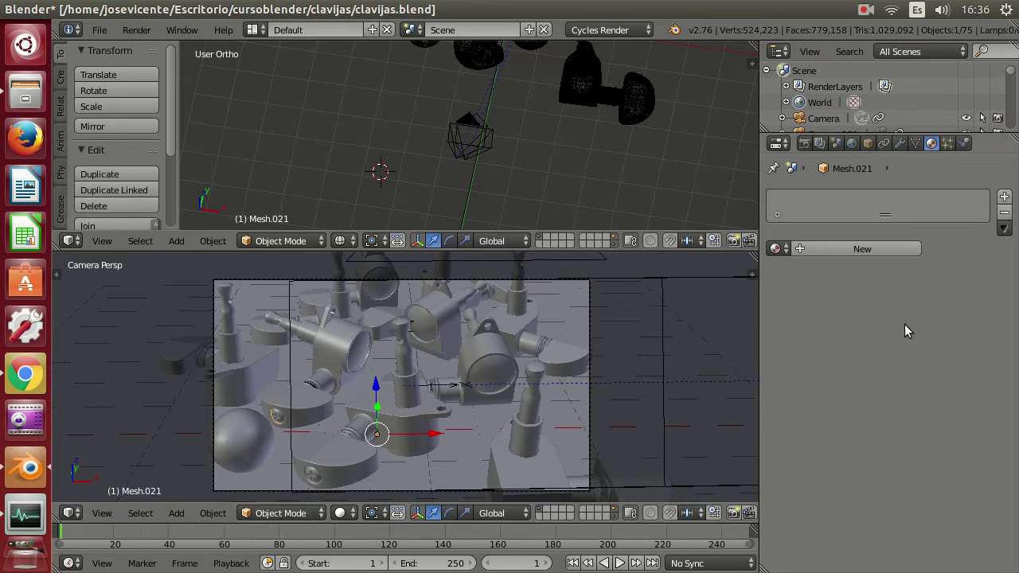
# Step: Drive the world Color with an Environment Texture loading Barcelona_Rooftops/Barce_Rooftop_C_3k.hdr
pyautogui.click(852, 143)
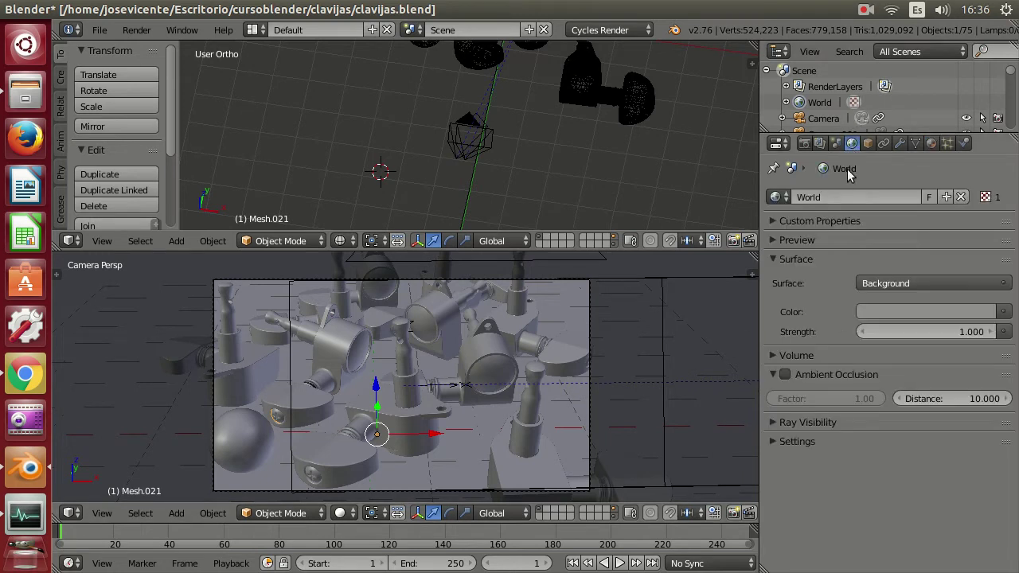
pyautogui.click(1007, 284)
pyautogui.click(1003, 311)
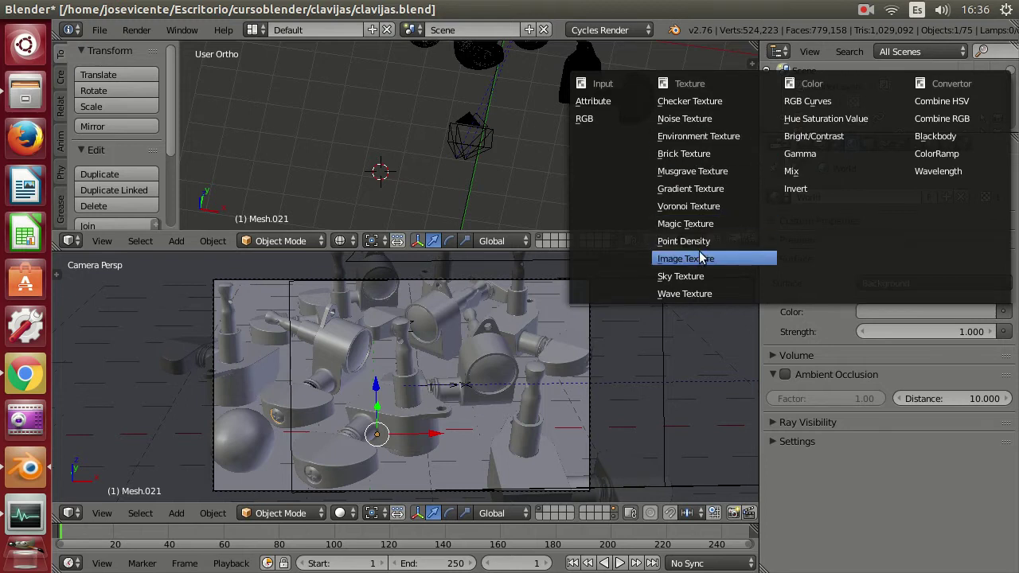
pyautogui.click(715, 135)
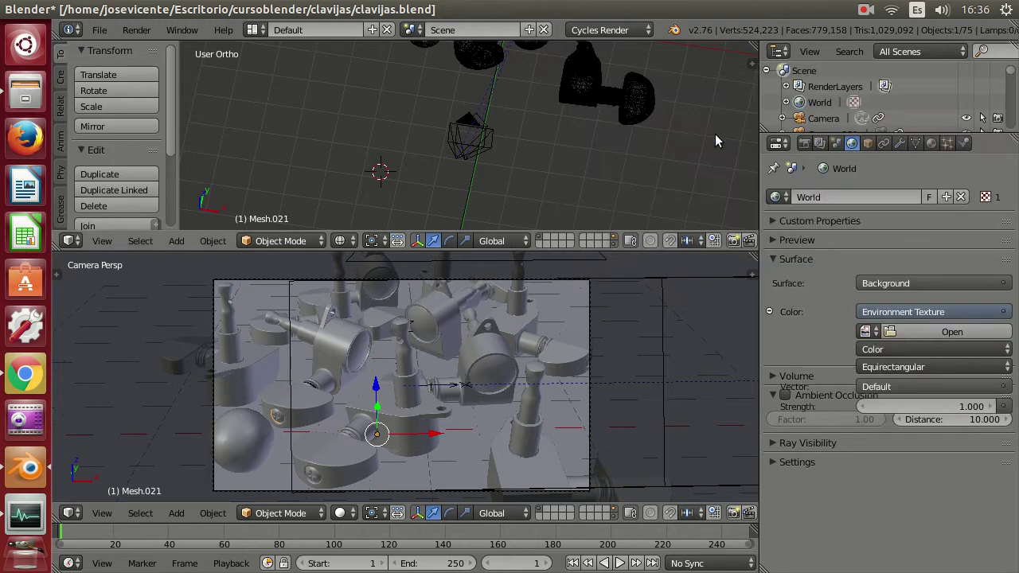
pyautogui.click(947, 332)
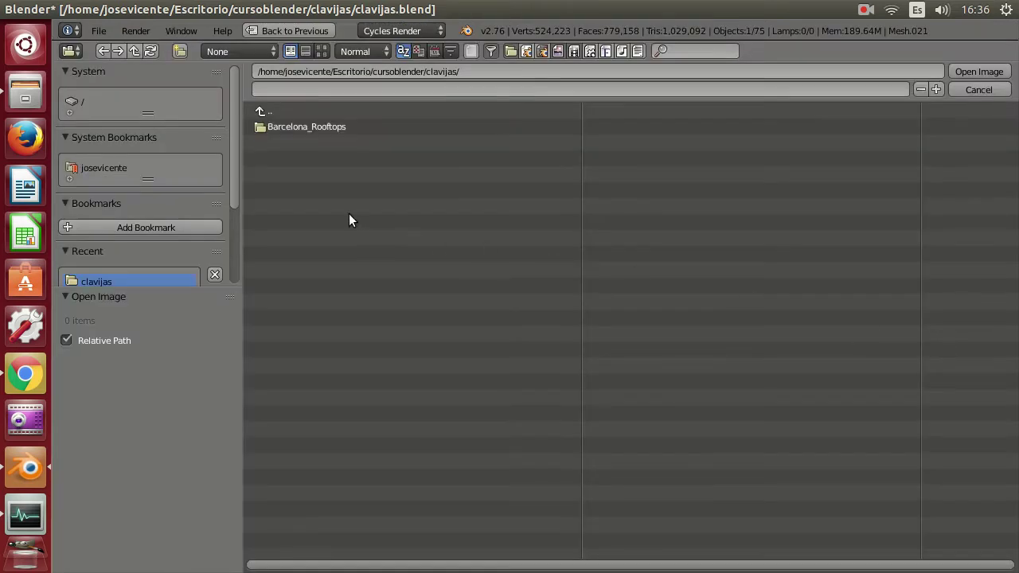
pyautogui.click(310, 127)
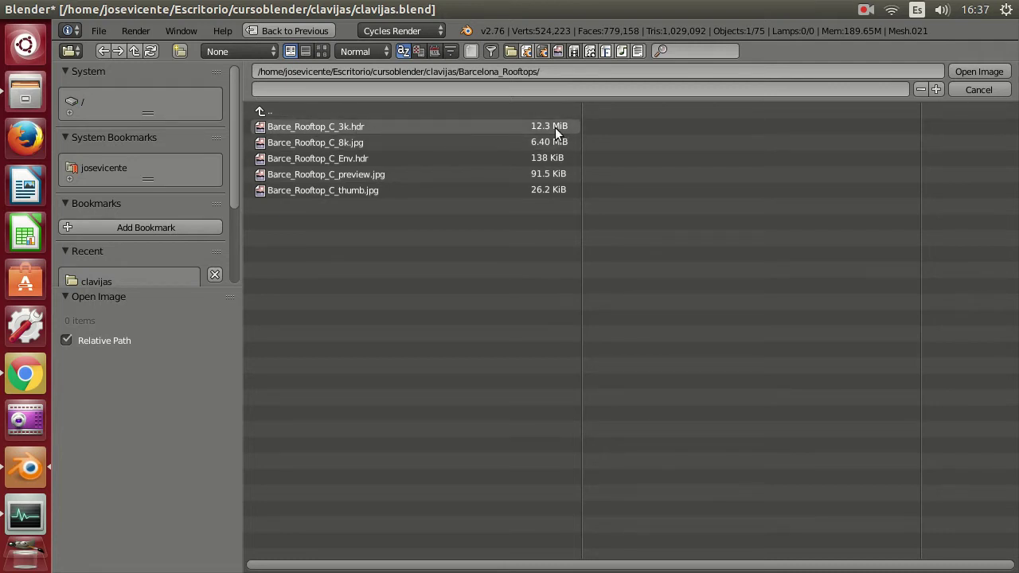
pyautogui.click(332, 127)
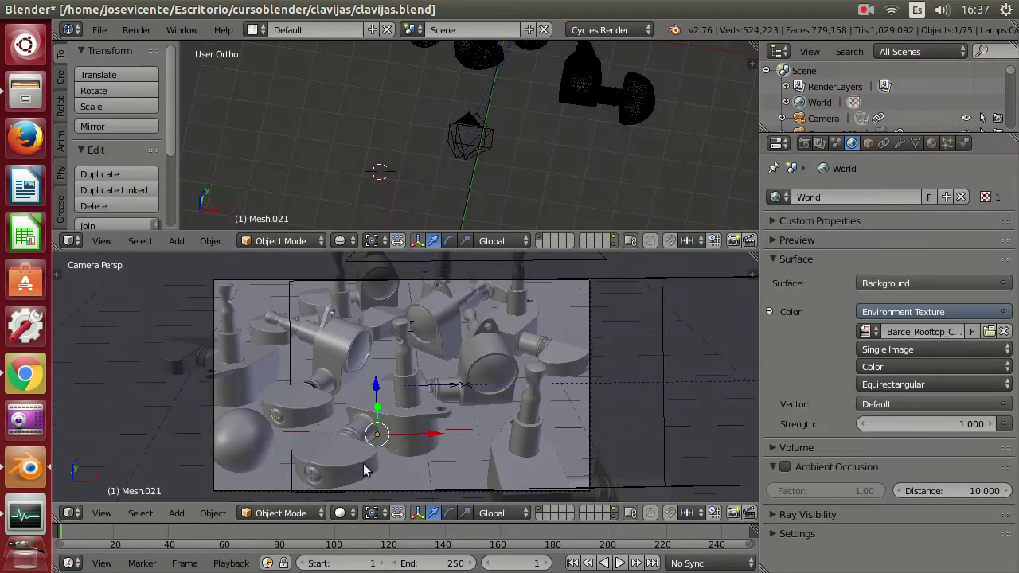
pyautogui.click(345, 513)
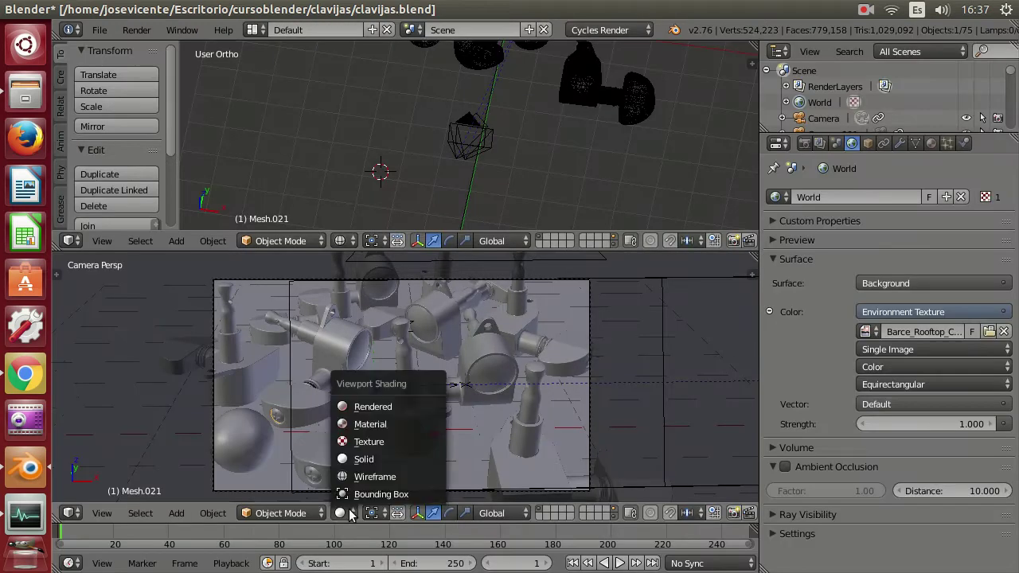
# Step: Switch the viewport to Rendered, set Cycles preview samples to 1000, and select the sphere
pyautogui.click(364, 405)
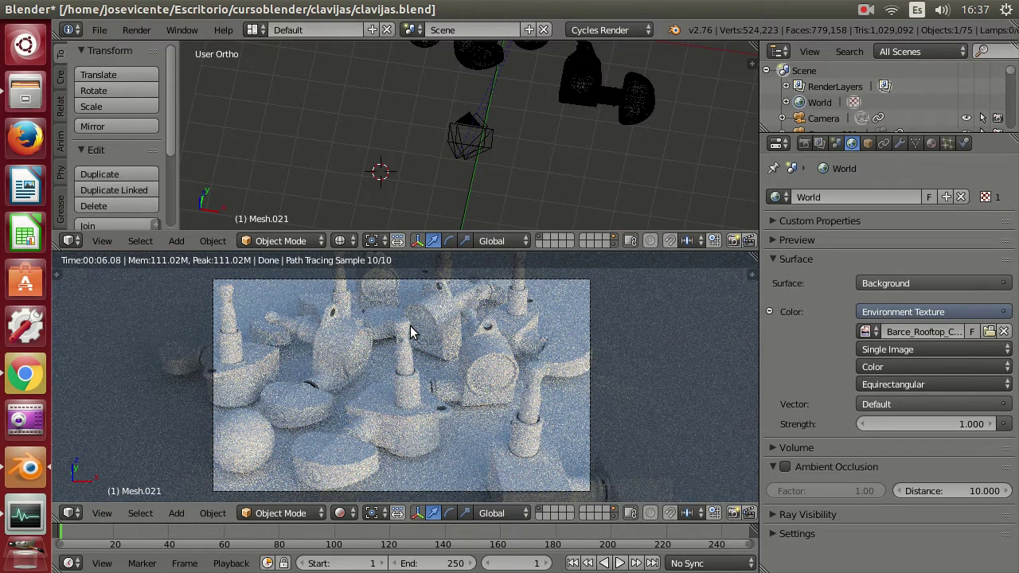
pyautogui.click(804, 143)
pyautogui.scroll(-4, 962, 452)
pyautogui.scroll(-2, 961, 453)
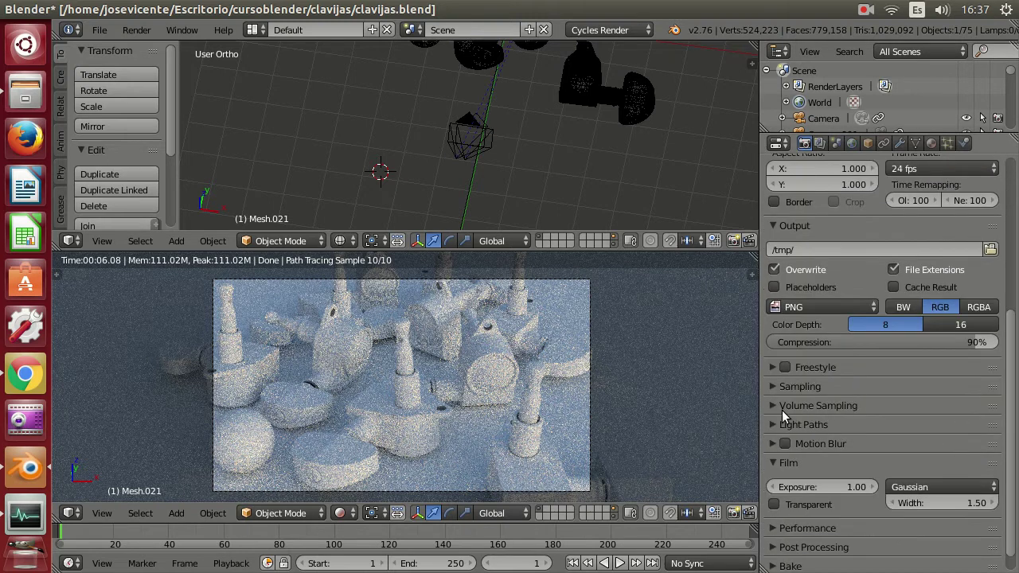
pyautogui.click(788, 387)
pyautogui.click(969, 480)
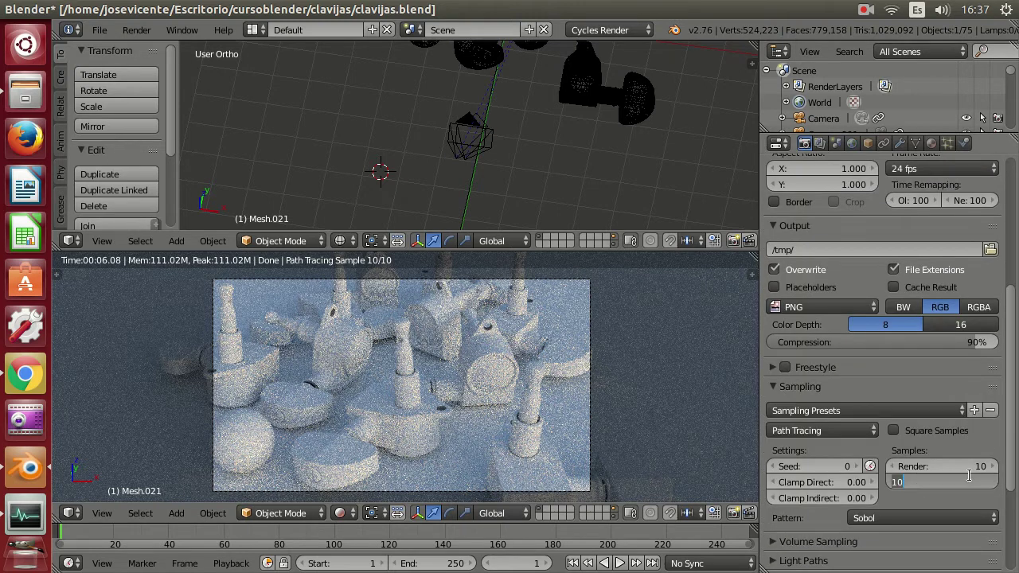
pyautogui.write('1000')
pyautogui.press('Return')
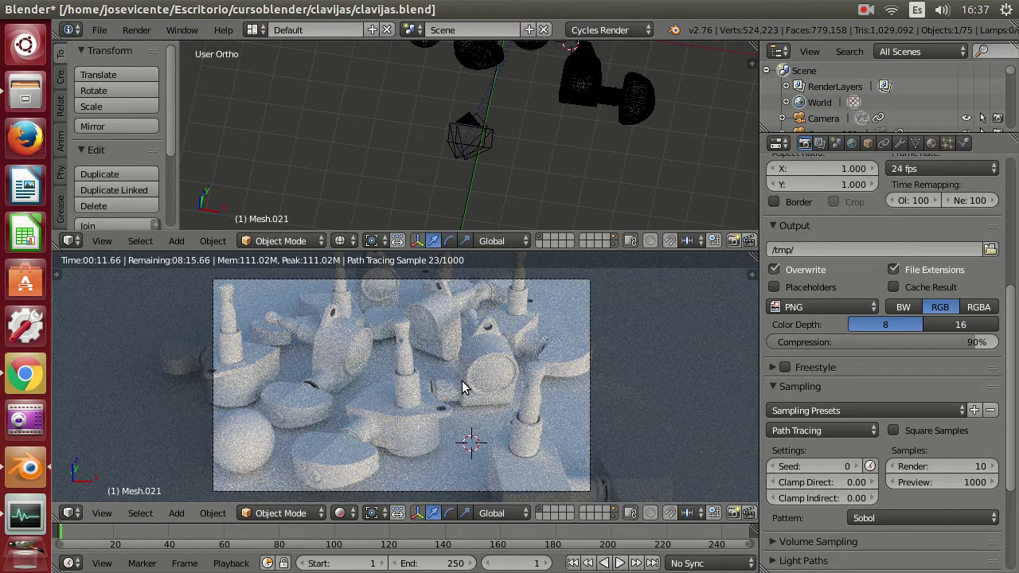
pyautogui.rightClick(223, 429)
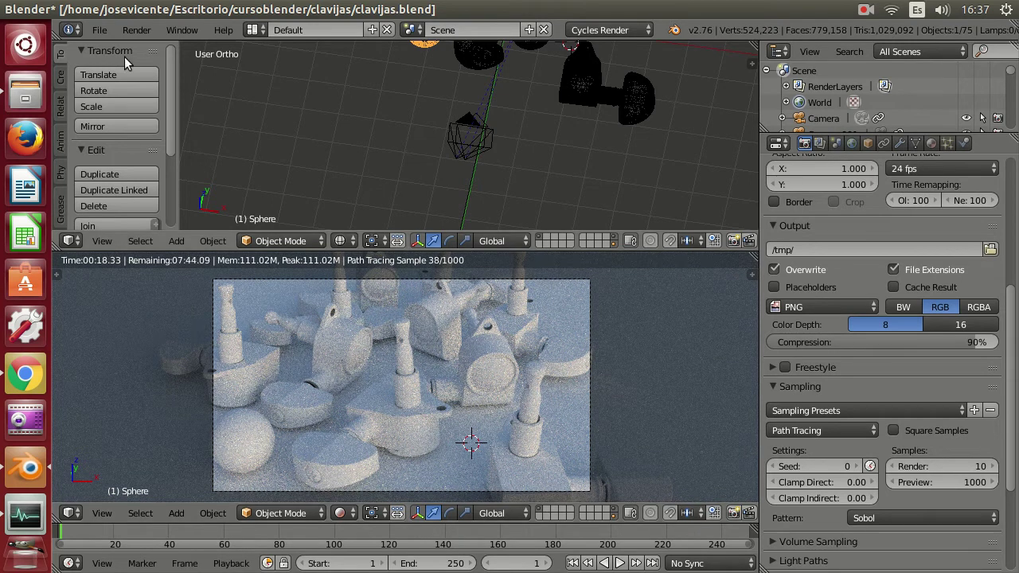
# Step: Save the scene as clavijas01.blend
pyautogui.click(100, 29)
pyautogui.click(144, 168)
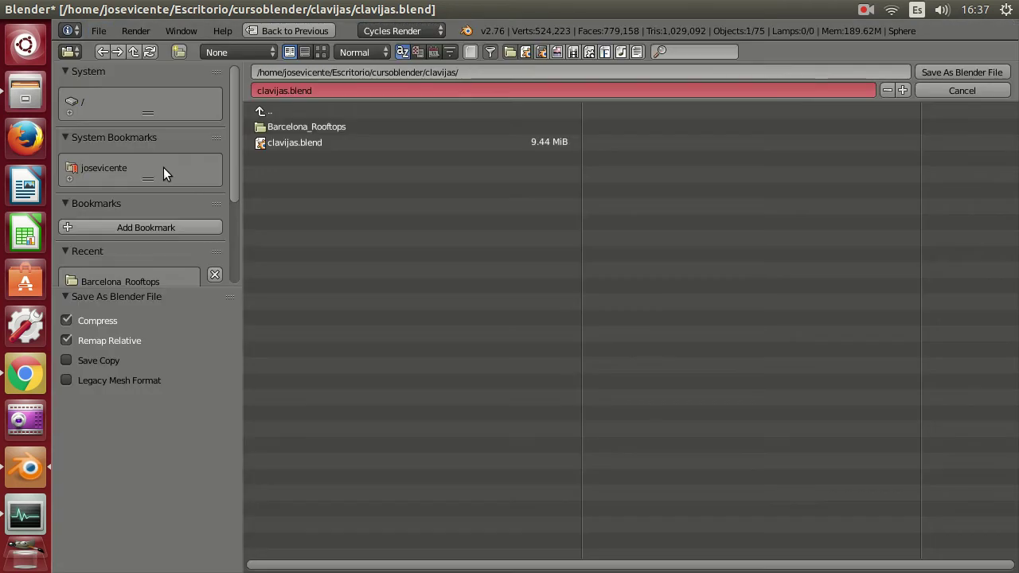
pyautogui.click(291, 90)
pyautogui.click(290, 90)
pyautogui.write('01')
pyautogui.press('Return')
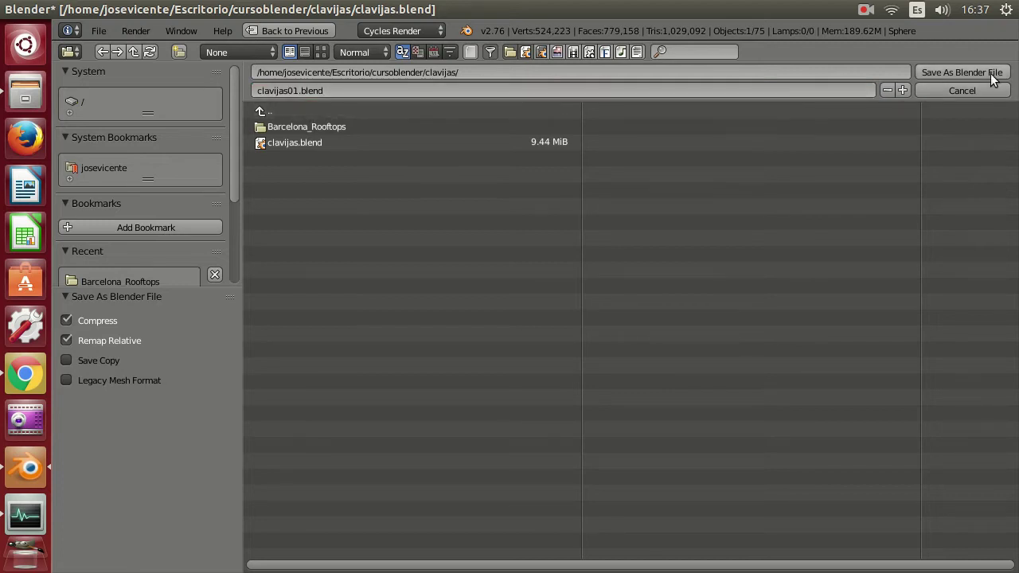
pyautogui.click(992, 75)
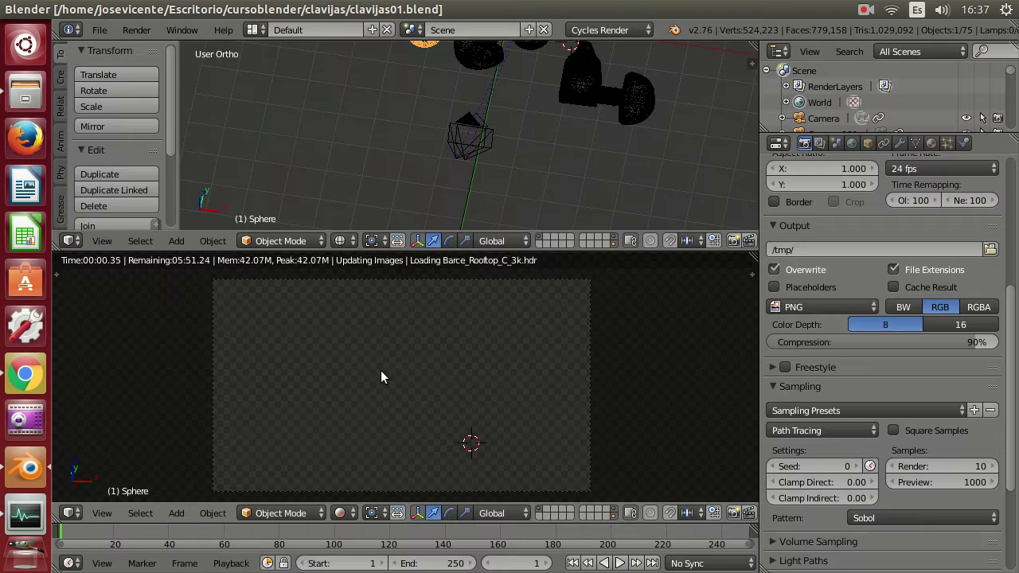
# Step: Give the sphere a new Glossy BSDF mirror material, then orbit the rendered view freely
pyautogui.click(932, 143)
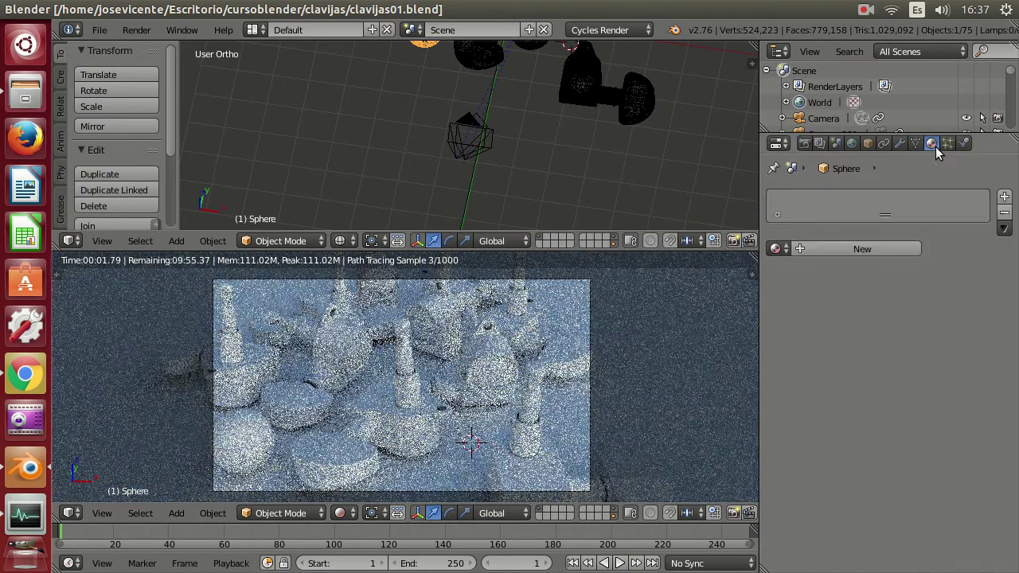
pyautogui.click(885, 252)
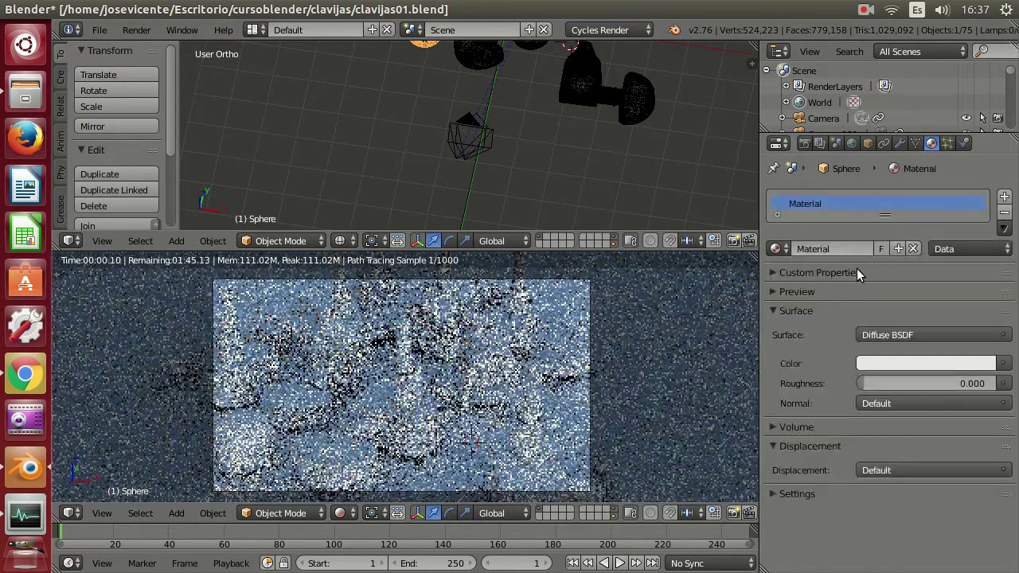
pyautogui.click(884, 334)
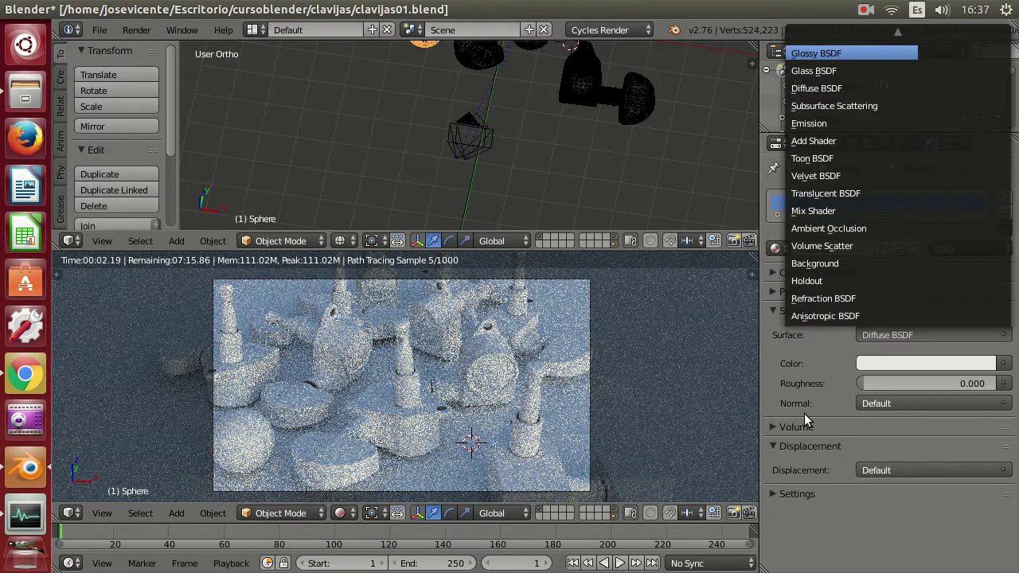
pyautogui.press('Return')
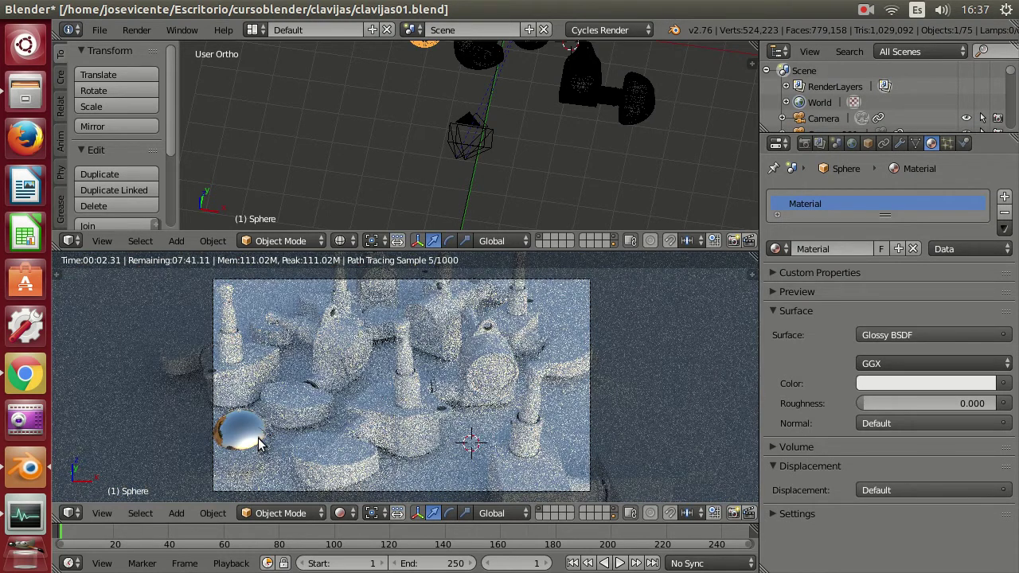
pyautogui.press('KP_Decimal')
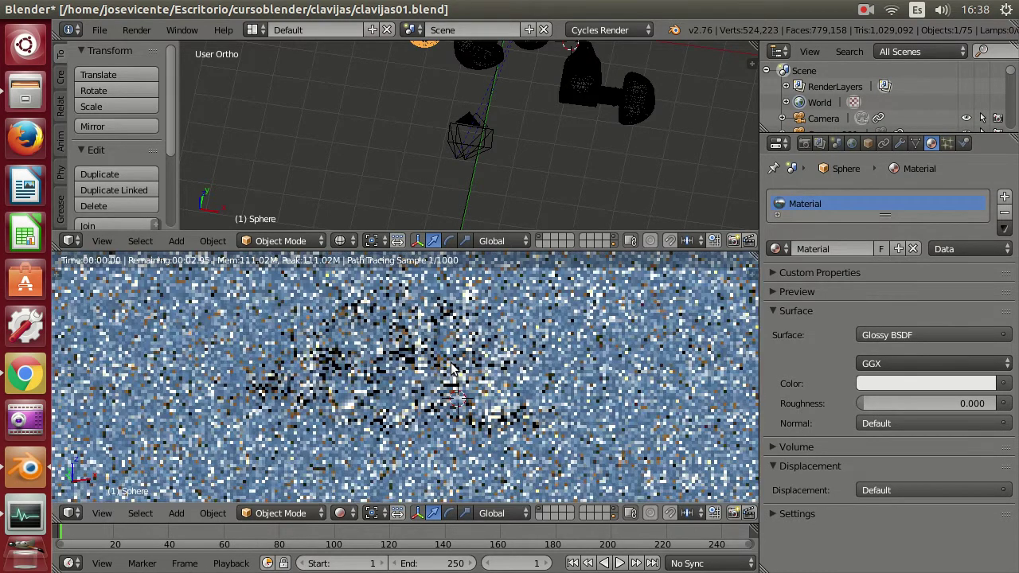
pyautogui.moveTo(450, 368); pyautogui.dragTo(584, 308, button='middle')
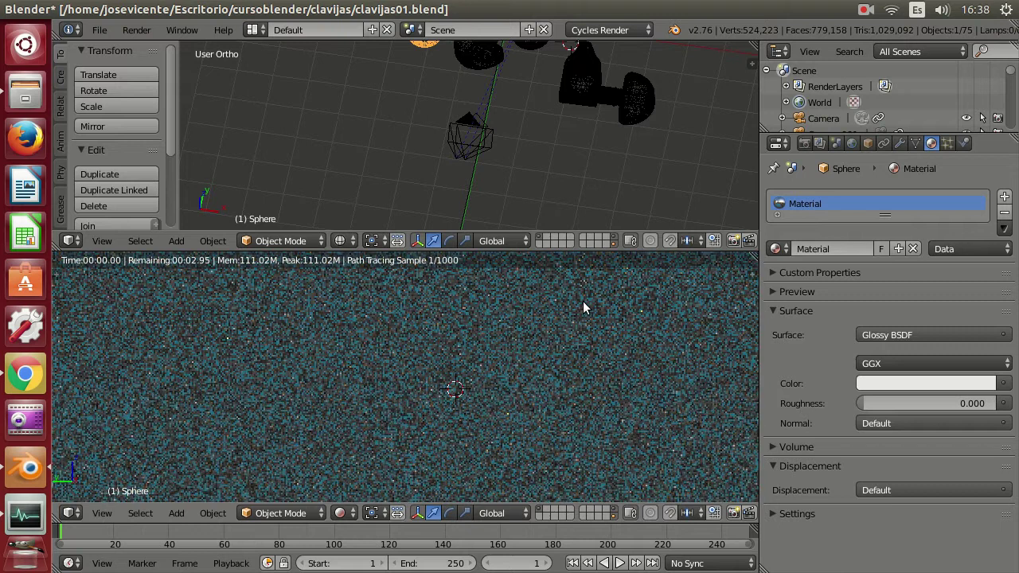
# Step: Orbit in perspective around the pegs and mirror sphere, return to camera view, then switch to Chrome
pyautogui.press('KP_5')
pyautogui.moveTo(469, 347)
pyautogui.mouseDown(button='middle')
pyautogui.moveTo(555, 369)
pyautogui.moveTo(477, 338)
pyautogui.moveTo(268, 367)
pyautogui.mouseUp(button='middle')
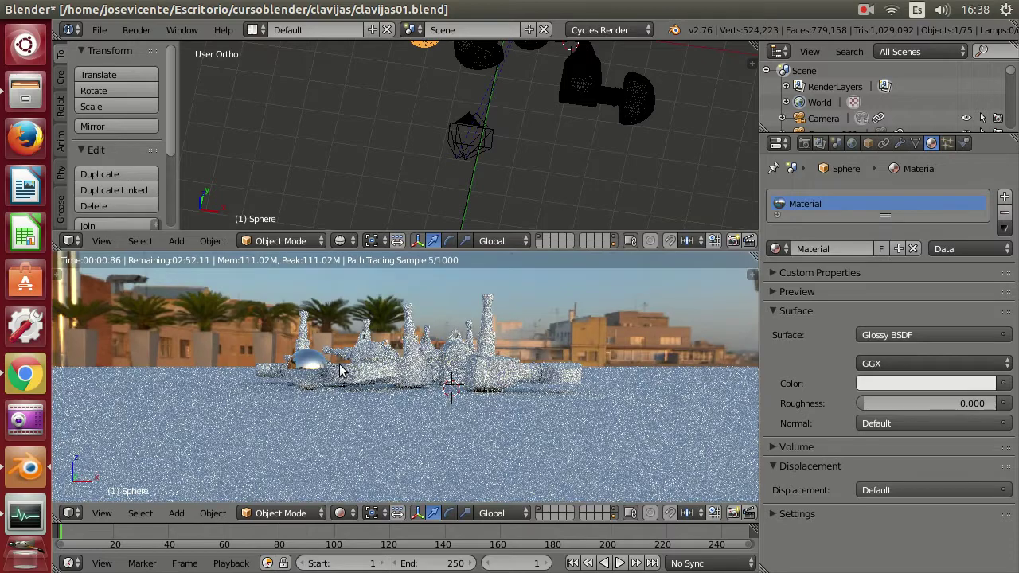
pyautogui.moveTo(353, 358); pyautogui.dragTo(414, 376, button='middle')
pyautogui.moveTo(505, 391)
pyautogui.mouseDown(button='middle')
pyautogui.moveTo(512, 366)
pyautogui.moveTo(664, 312)
pyautogui.mouseUp(button='middle')
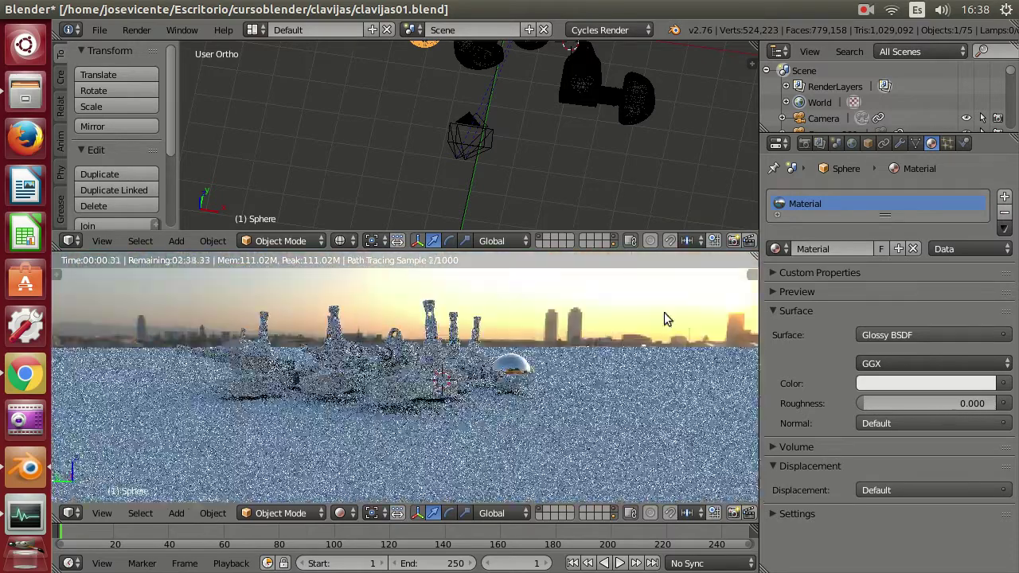
pyautogui.moveTo(589, 348)
pyautogui.mouseDown(button='middle')
pyautogui.moveTo(489, 464)
pyautogui.moveTo(492, 401)
pyautogui.moveTo(469, 414)
pyautogui.mouseUp(button='middle')
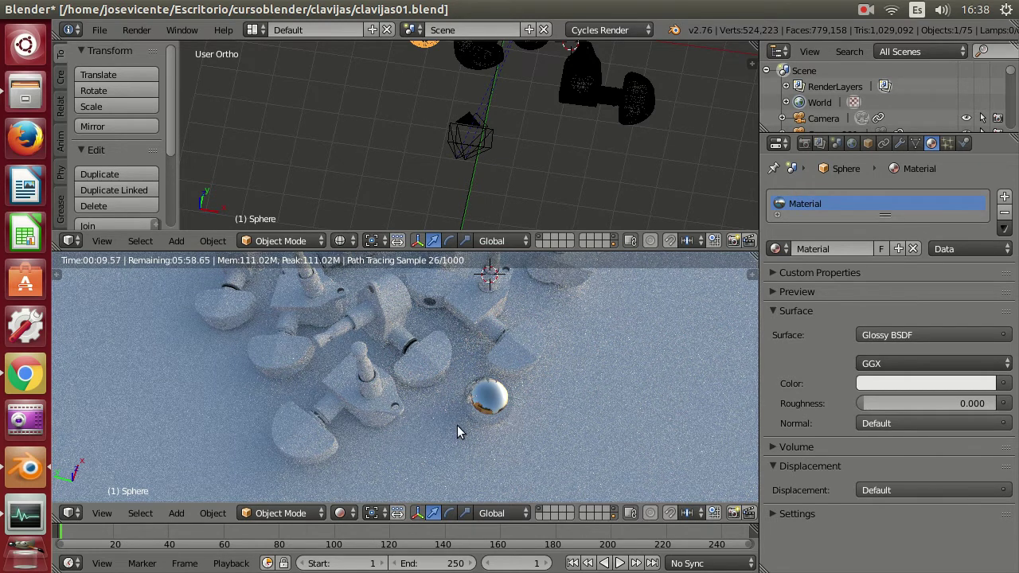
pyautogui.press('KP_0')
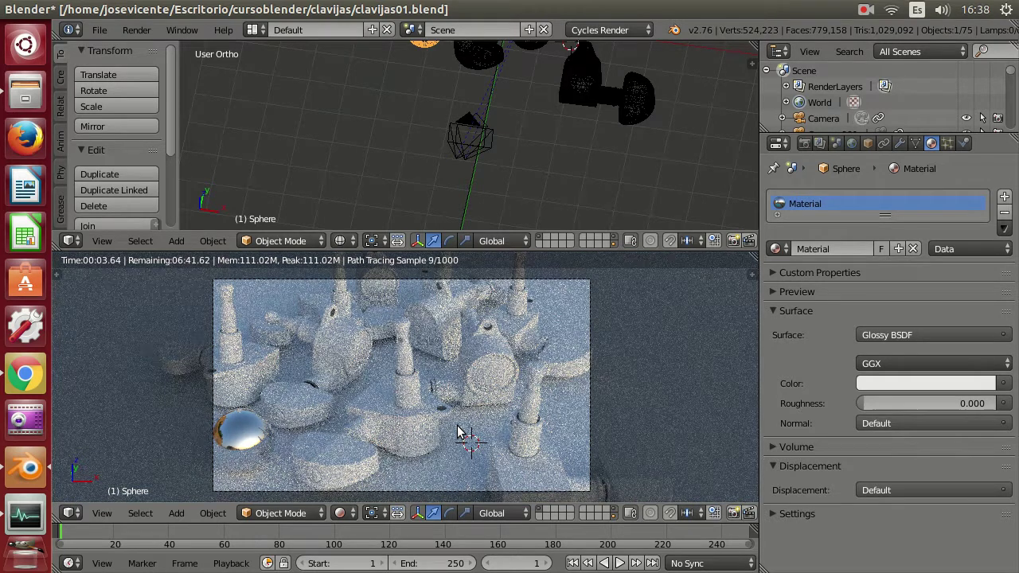
pyautogui.hotkey('alt', 'Tab')
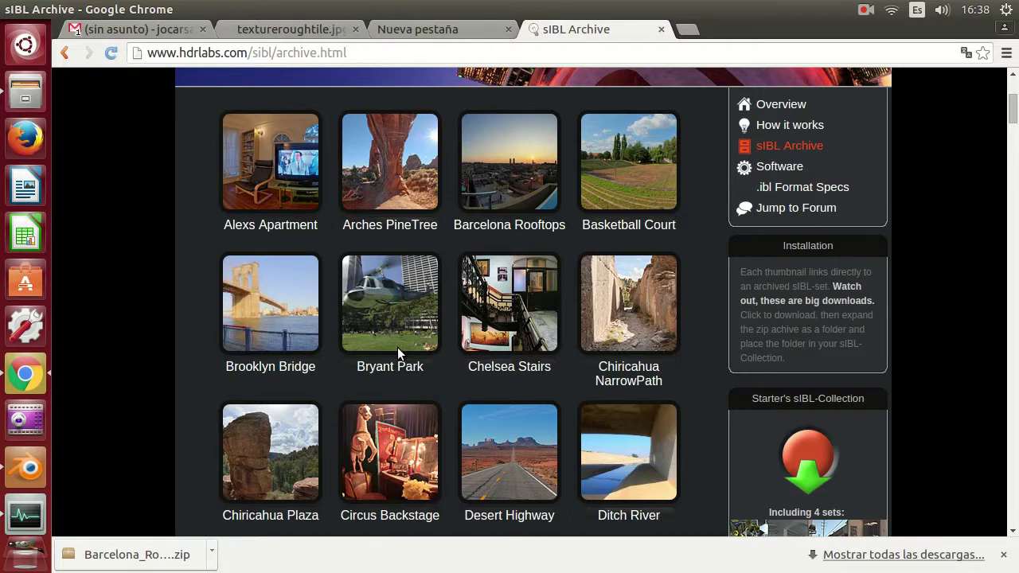
# Step: Switch Blender's lower viewport from the live render to Solid shading
pyautogui.scroll(-3, 181, 277)
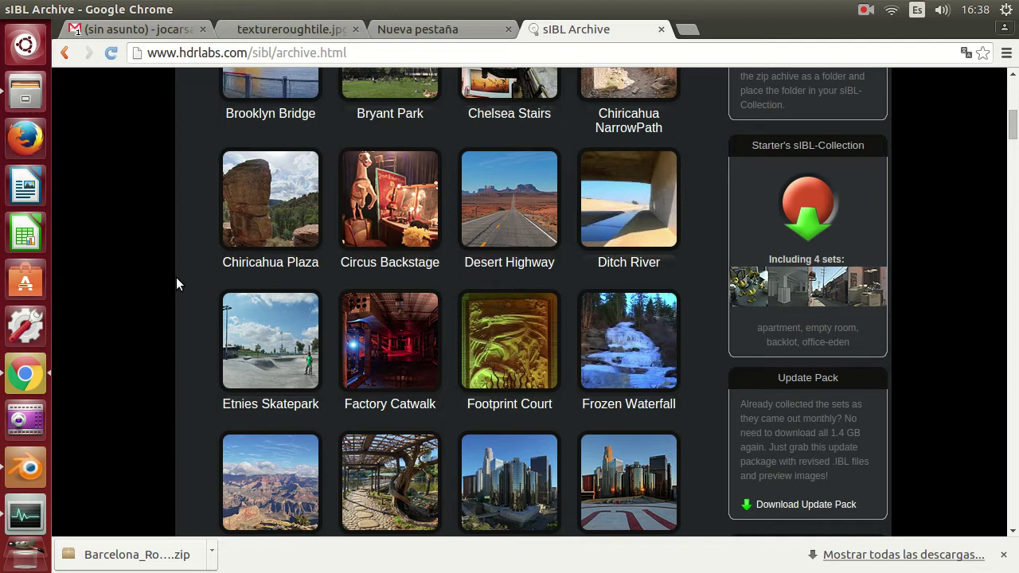
pyautogui.hotkey('alt', 'Tab')
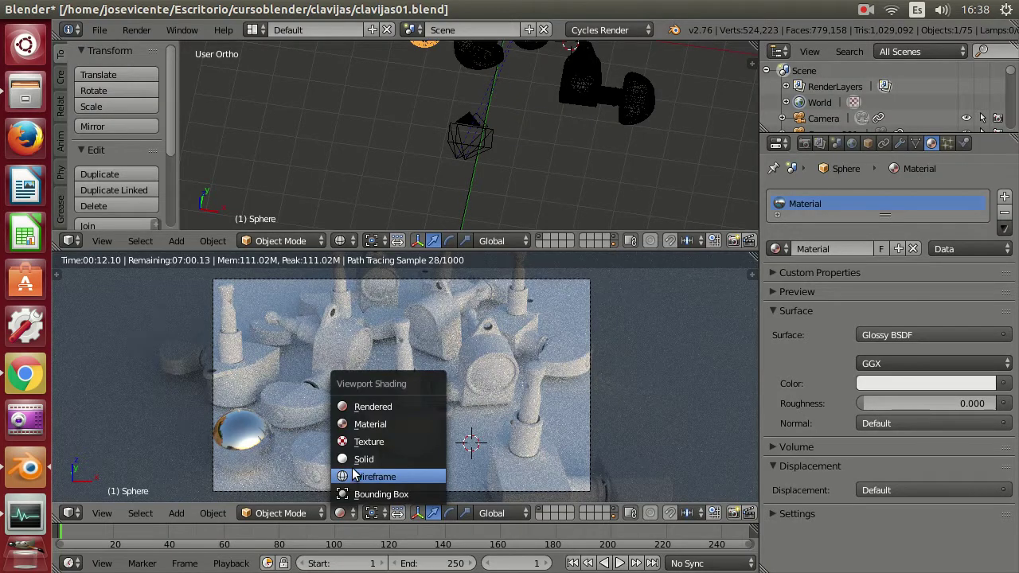
pyautogui.click(363, 459)
# Step: In Chrome, find the Old Industrial Hall set on the sIBL Archive and start its download
pyautogui.click(18, 383)
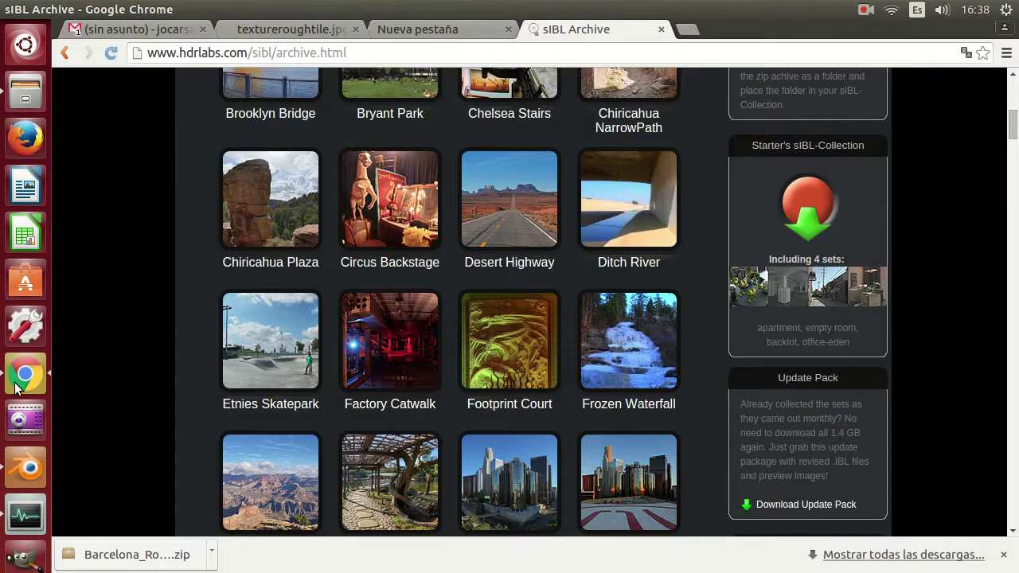
pyautogui.scroll(-5, 200, 351)
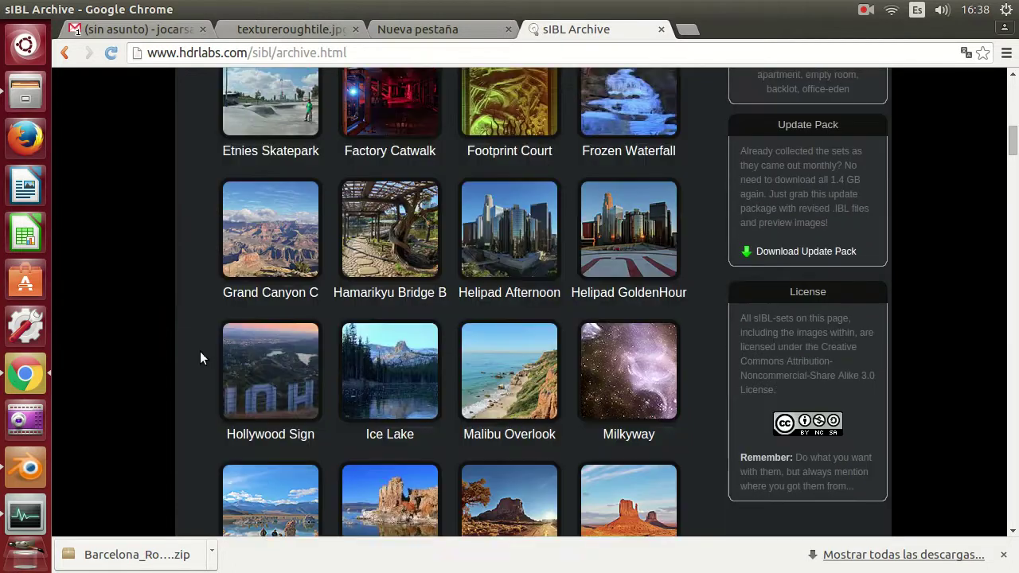
pyautogui.scroll(-3, 200, 351)
pyautogui.scroll(-2, 200, 351)
pyautogui.scroll(-3, 200, 351)
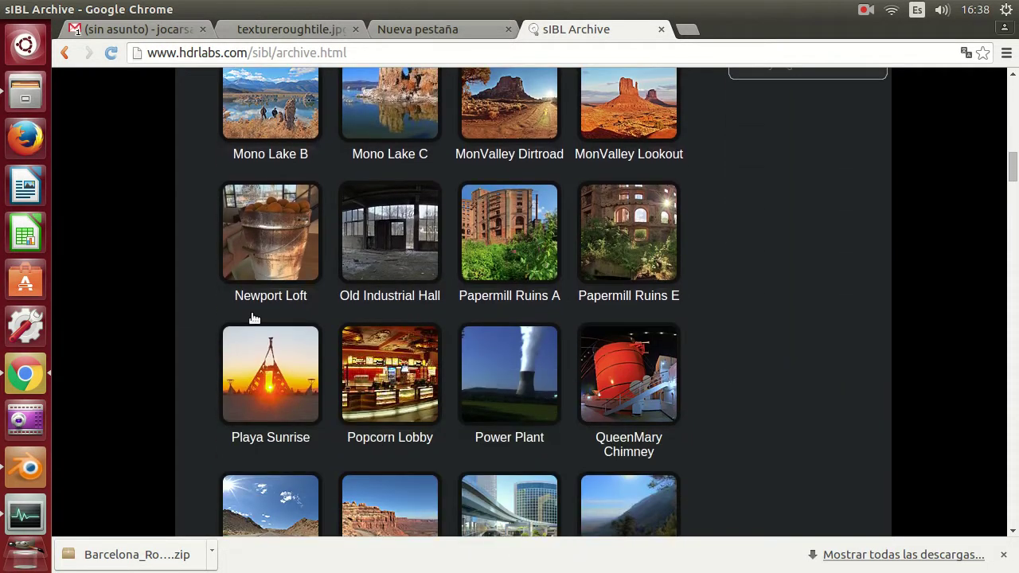
pyautogui.click(381, 228)
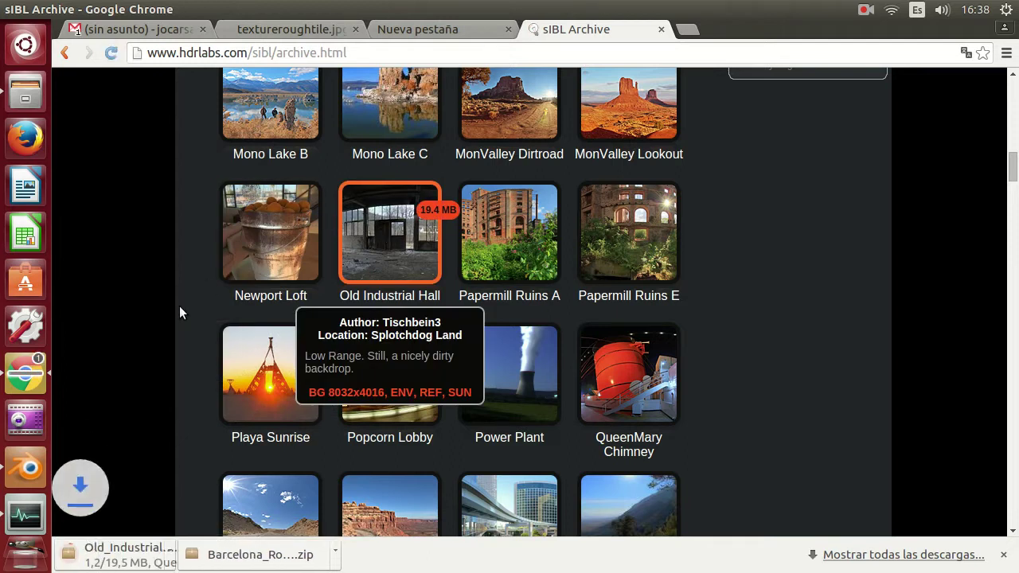
pyautogui.scroll(-4, 185, 321)
pyautogui.scroll(-4, 185, 321)
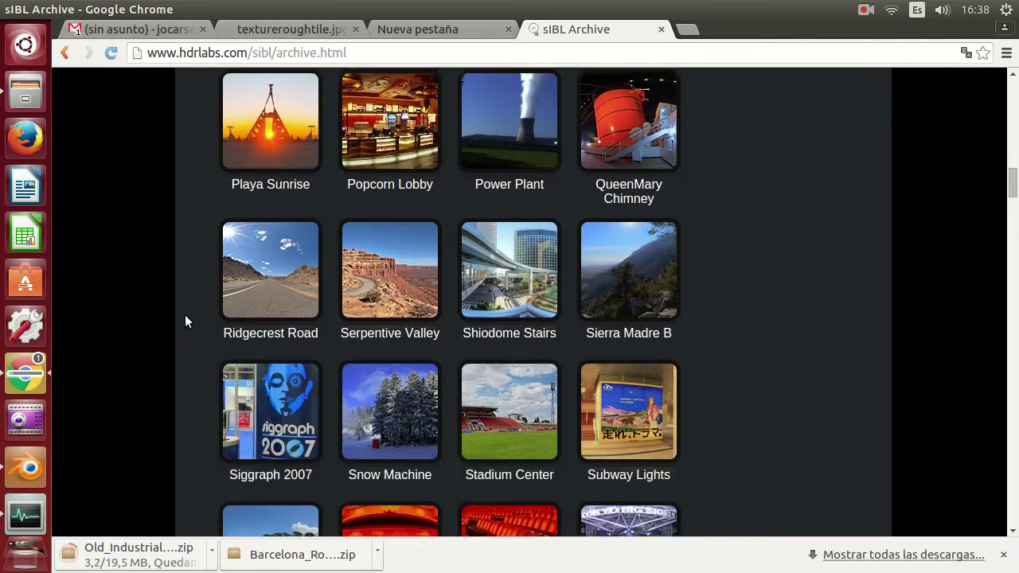
pyautogui.scroll(-1, 185, 320)
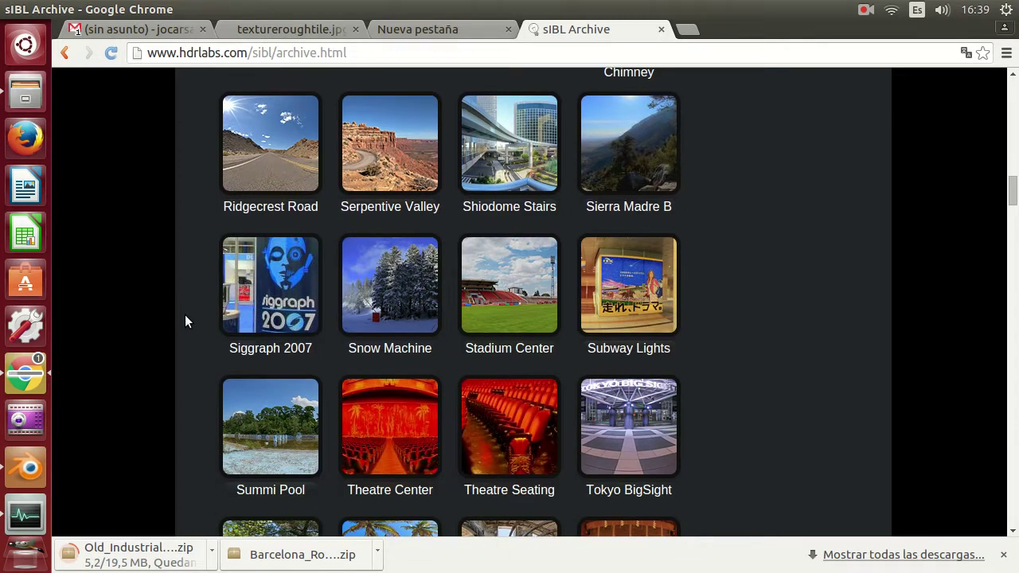
pyautogui.scroll(-2, 185, 321)
# Step: Start the Theatre Center download and show the finished Old_Industrial_Hall.zip in its folder
pyautogui.click(390, 367)
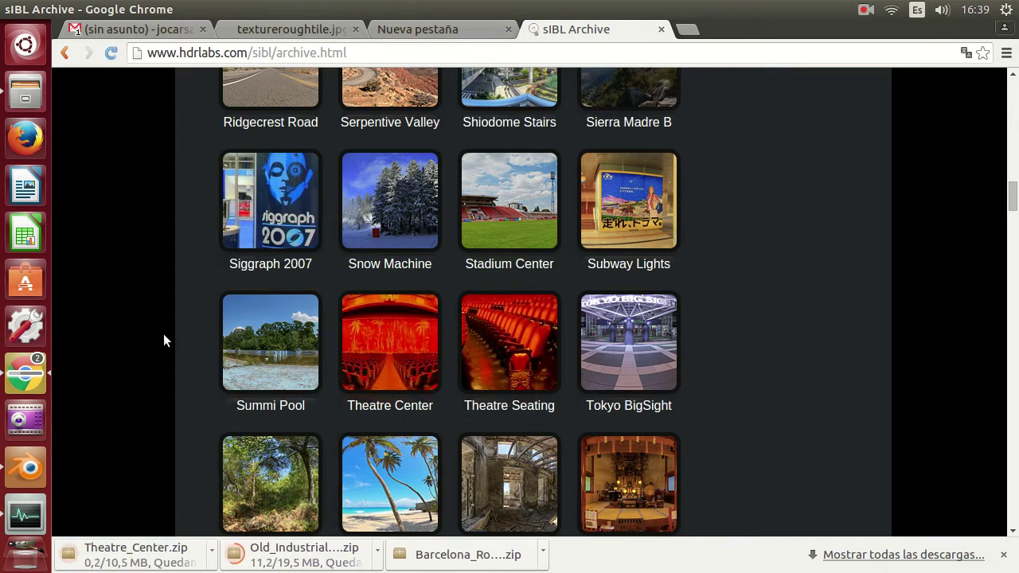
pyautogui.scroll(-3, 163, 341)
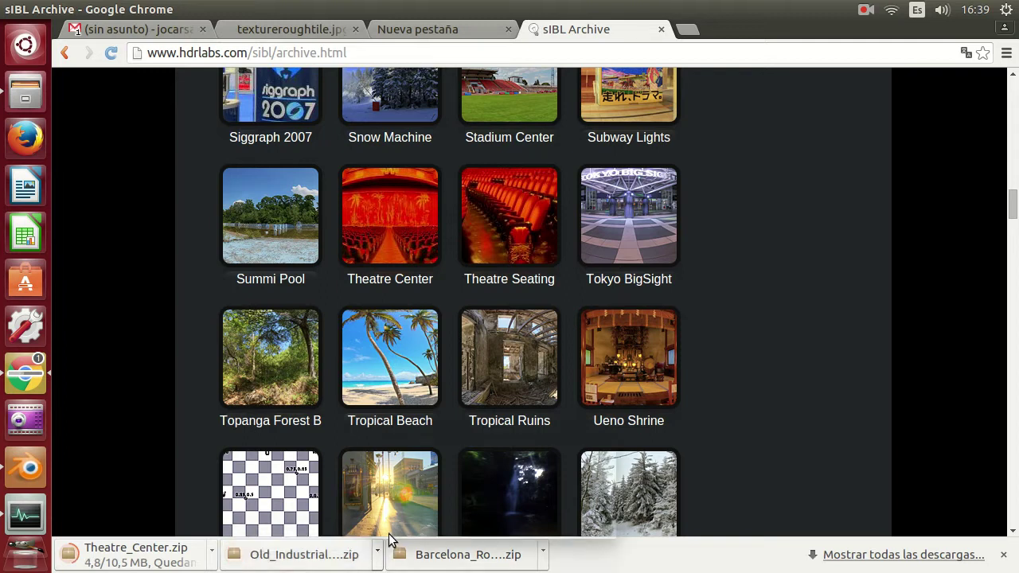
pyautogui.click(377, 555)
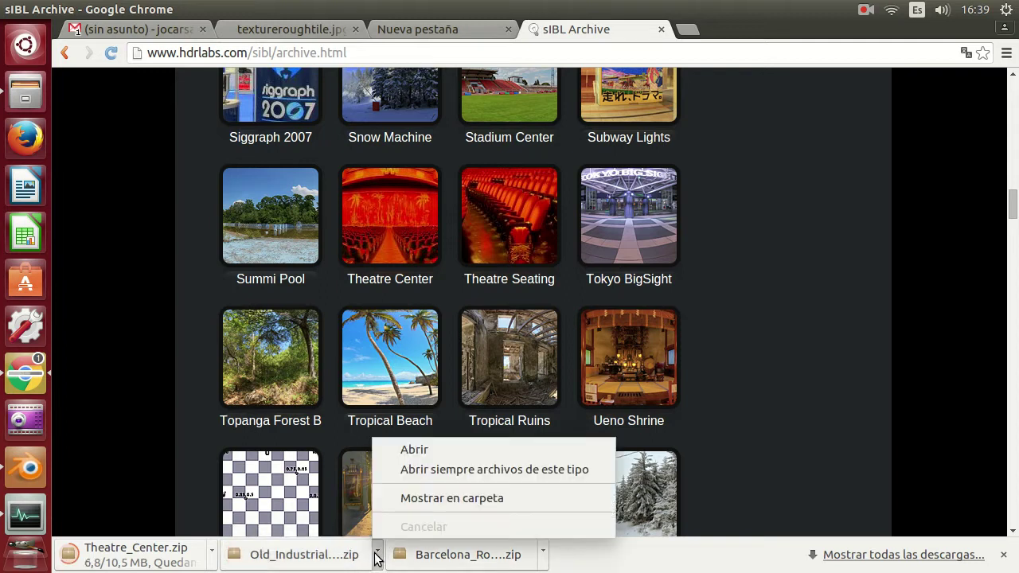
pyautogui.click(415, 498)
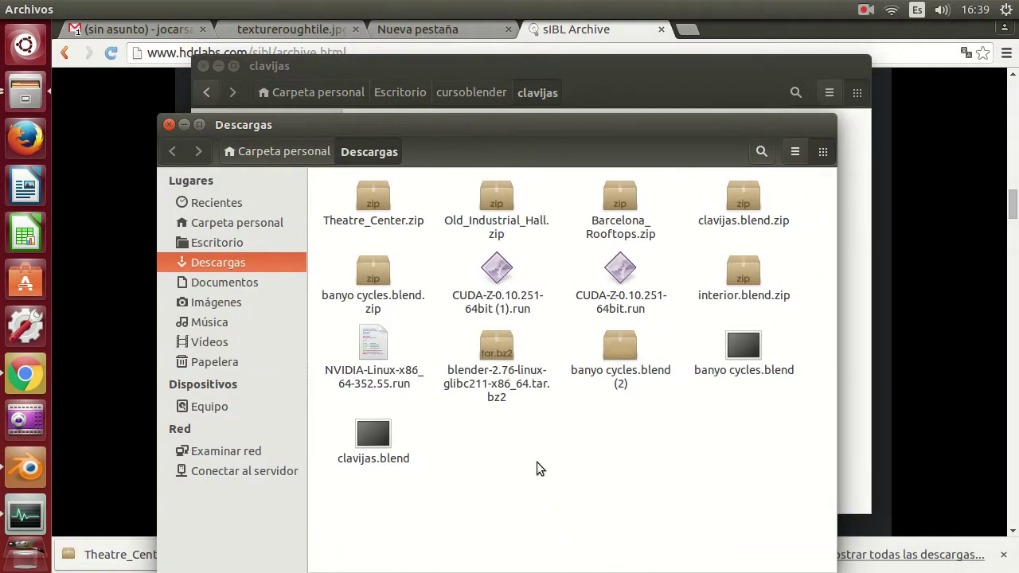
# Step: Extract Old_Industrial_Hall.zip and Theatre_Center.zip in place
pyautogui.click(502, 203)
pyautogui.rightClick(502, 200)
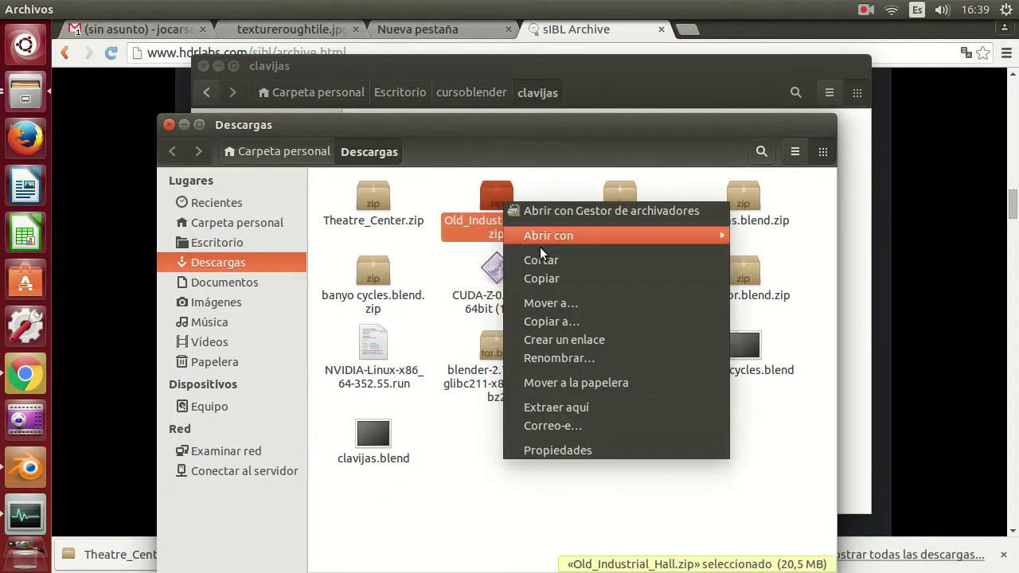
pyautogui.click(558, 408)
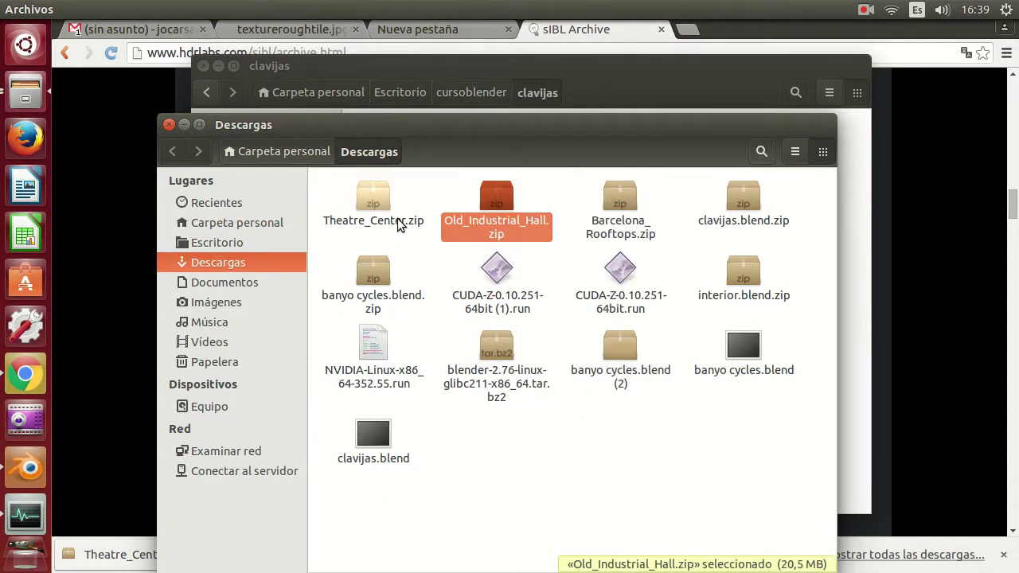
pyautogui.rightClick(379, 200)
pyautogui.click(432, 408)
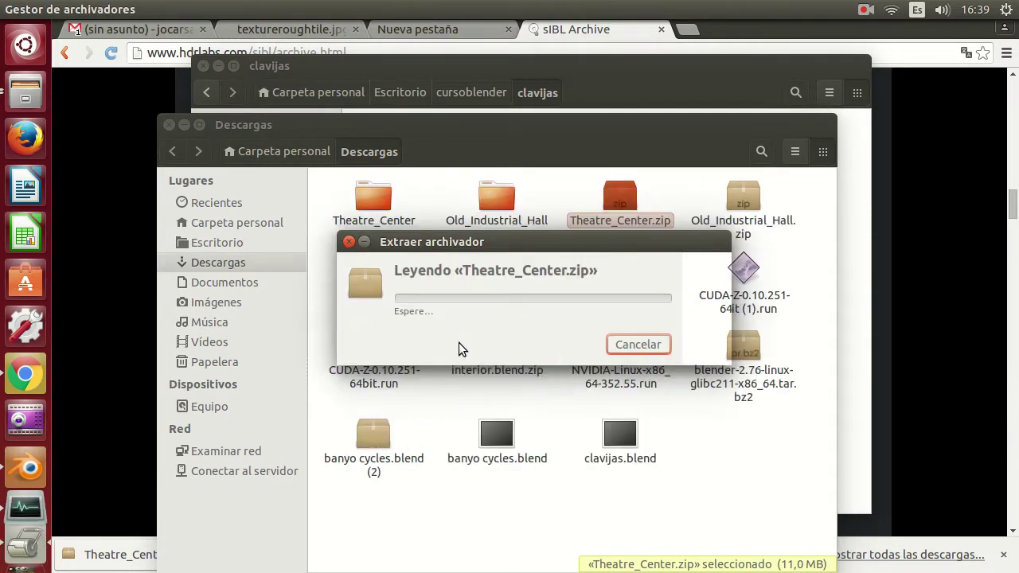
# Step: Move the Old_Industrial_Hall and Theatre_Center folders into clavijas and return to Blender
pyautogui.click(504, 200)
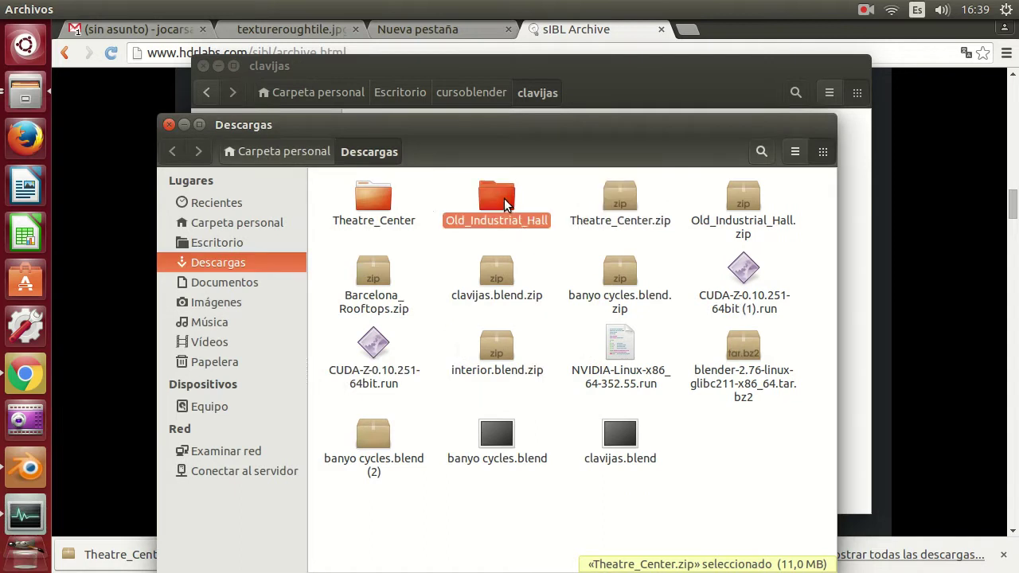
pyautogui.keyDown('ctrl'); pyautogui.click(362, 199); pyautogui.keyUp('ctrl')
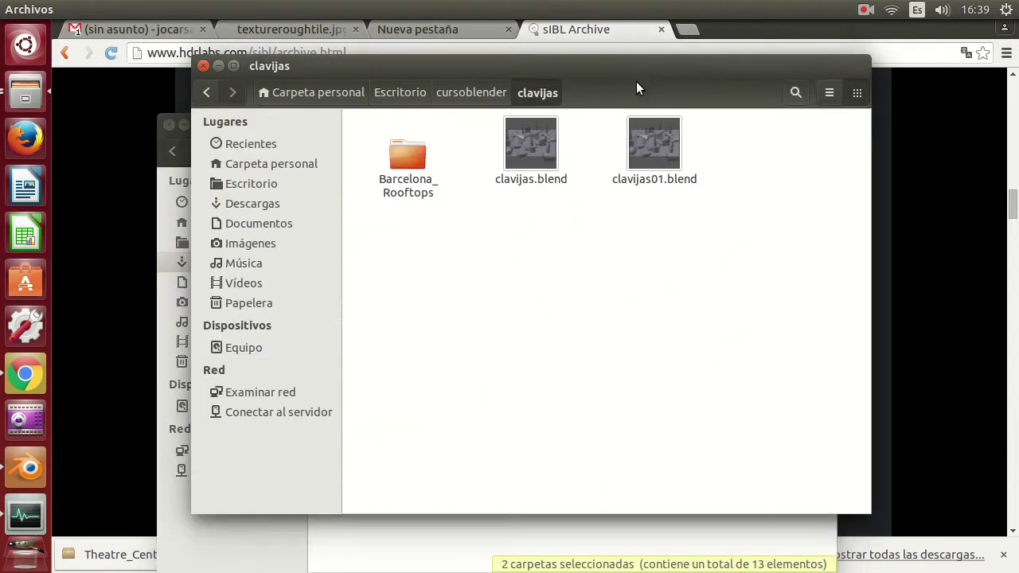
pyautogui.moveTo(361, 199); pyautogui.dragTo(578, 214)
pyautogui.click(547, 290)
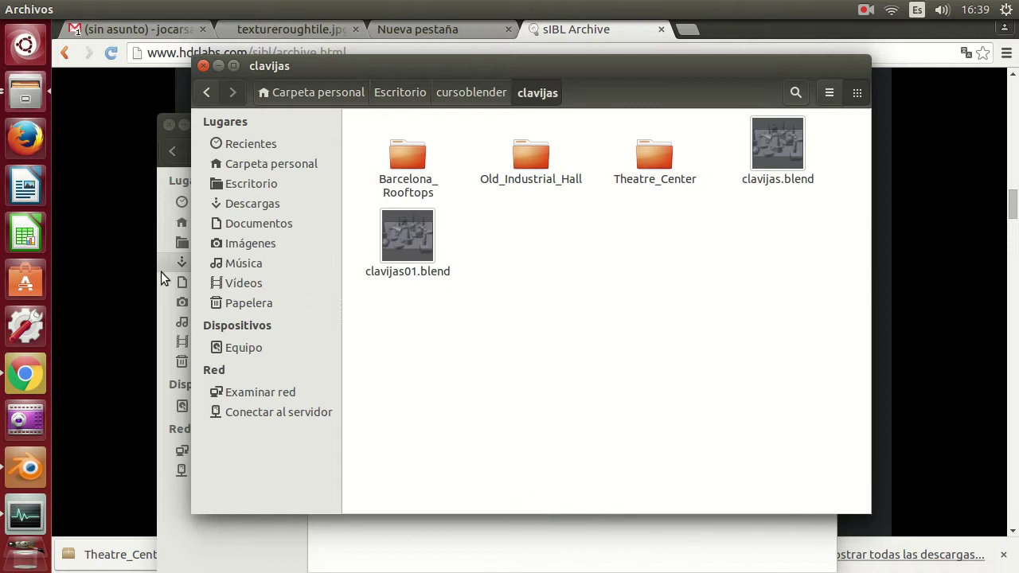
pyautogui.click(23, 476)
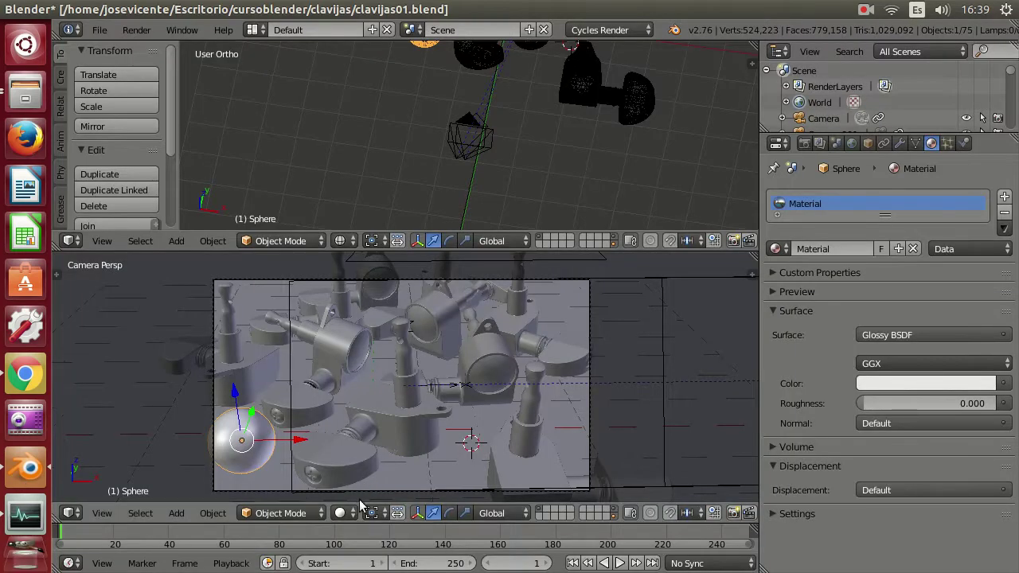
# Step: Turn the viewport back to the live Cycles render and load Old_Industrial_Hall/fin4_Ref.exr as the world environment
pyautogui.click(344, 513)
pyautogui.click(369, 403)
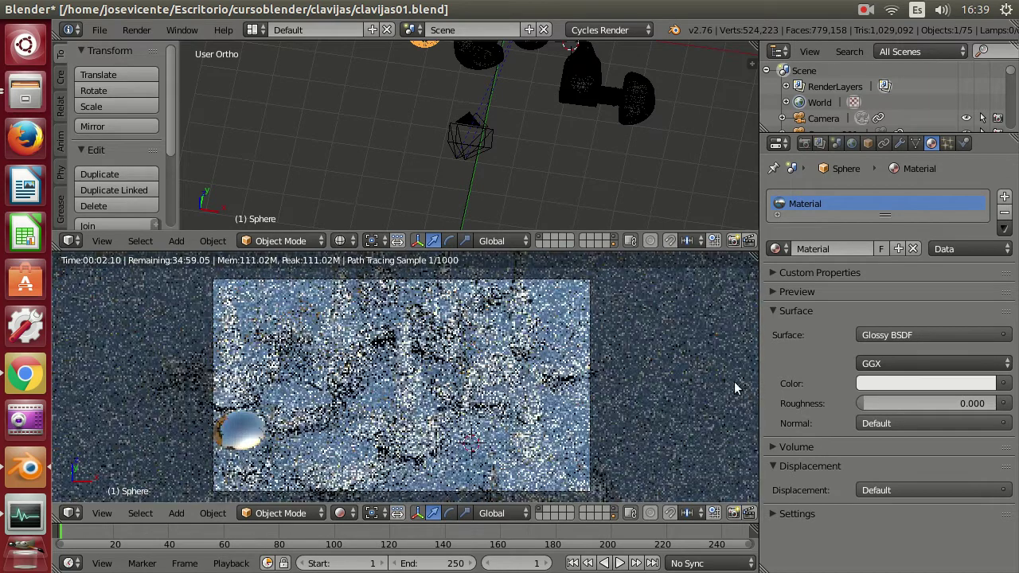
pyautogui.click(851, 142)
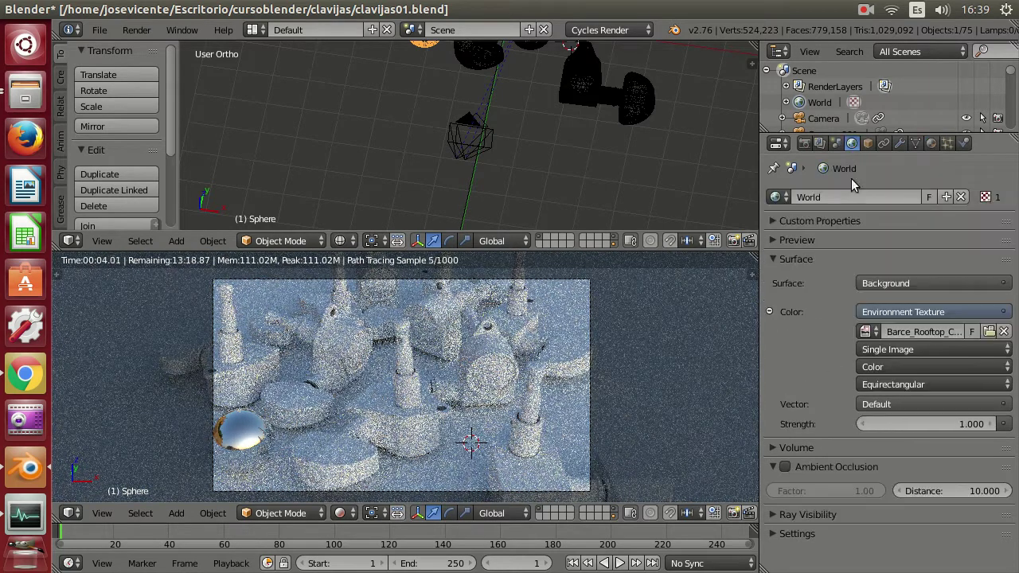
pyautogui.click(989, 332)
pyautogui.click(305, 108)
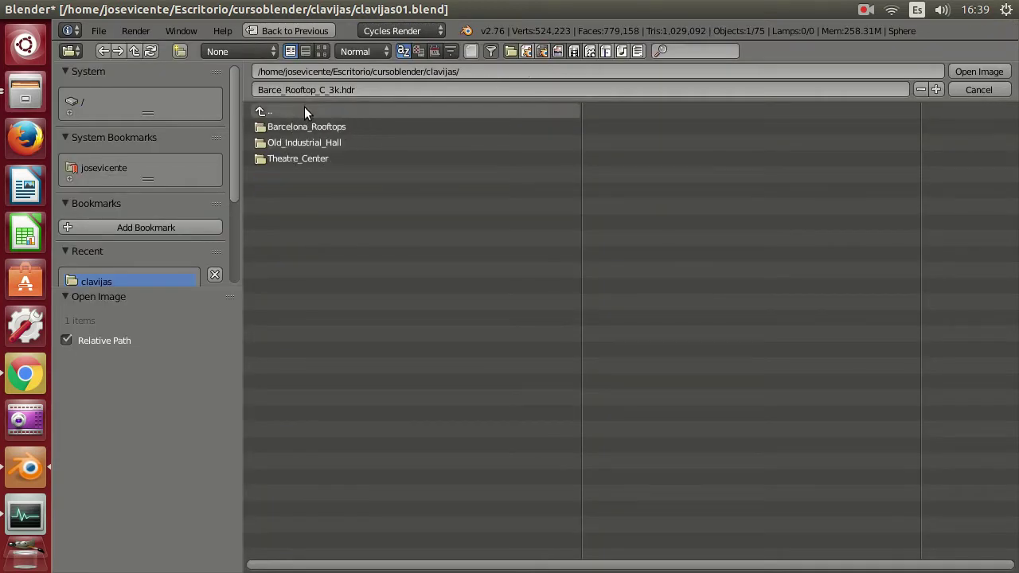
pyautogui.click(309, 142)
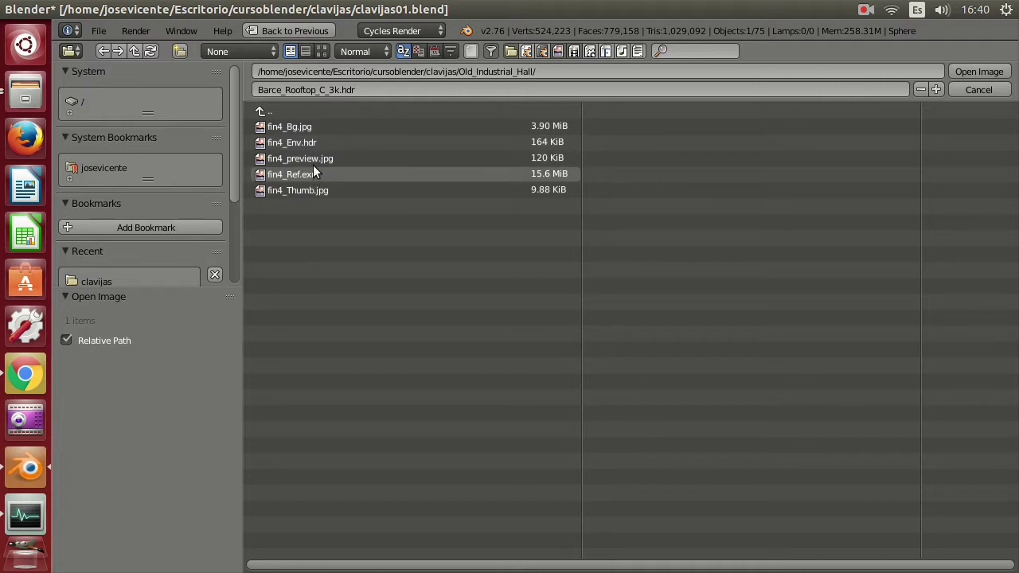
pyautogui.click(312, 174)
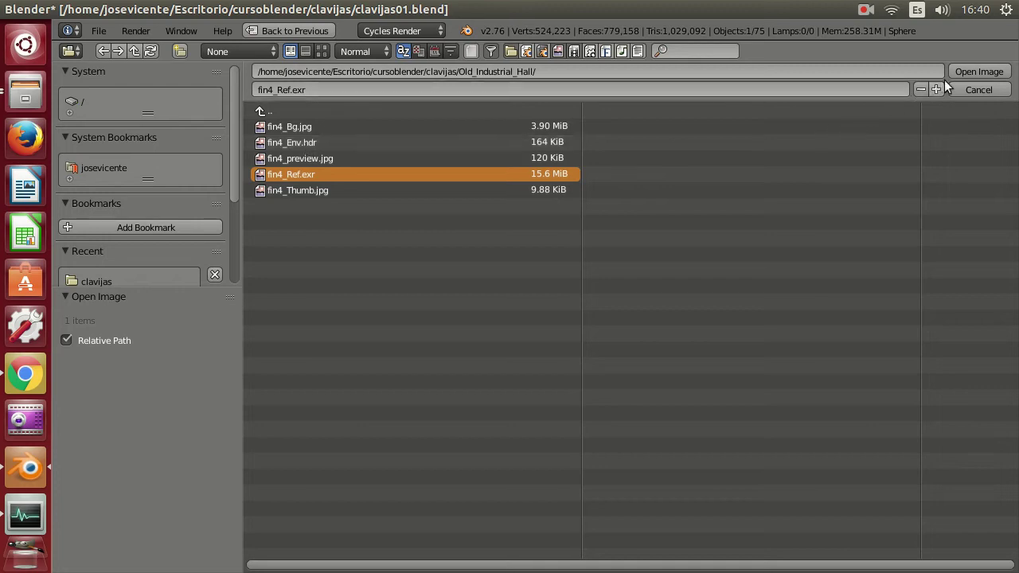
pyautogui.click(967, 72)
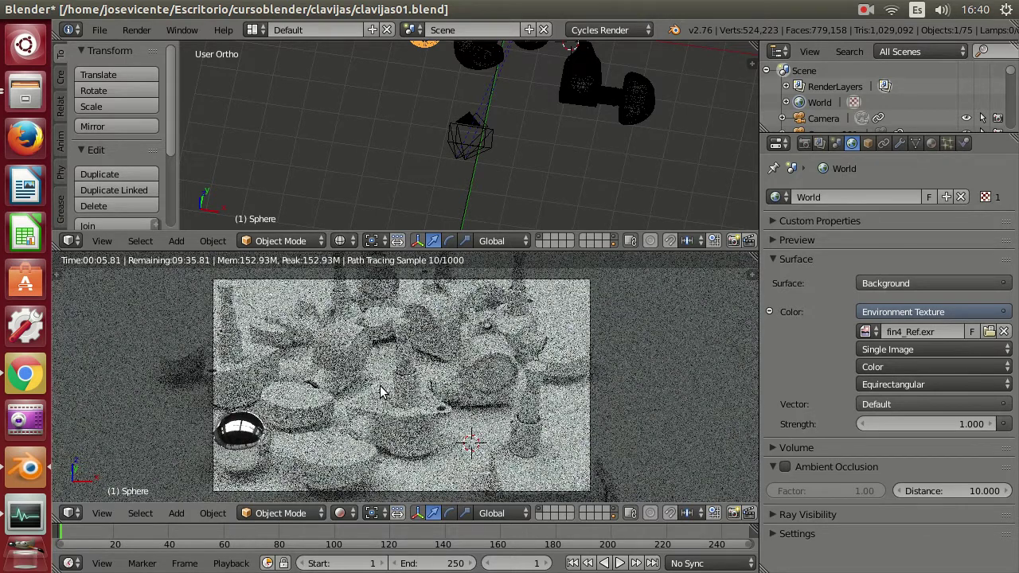
pyautogui.moveTo(358, 398)
pyautogui.mouseDown(button='middle')
pyautogui.moveTo(455, 363)
pyautogui.moveTo(453, 377)
pyautogui.moveTo(252, 386)
pyautogui.mouseUp(button='middle')
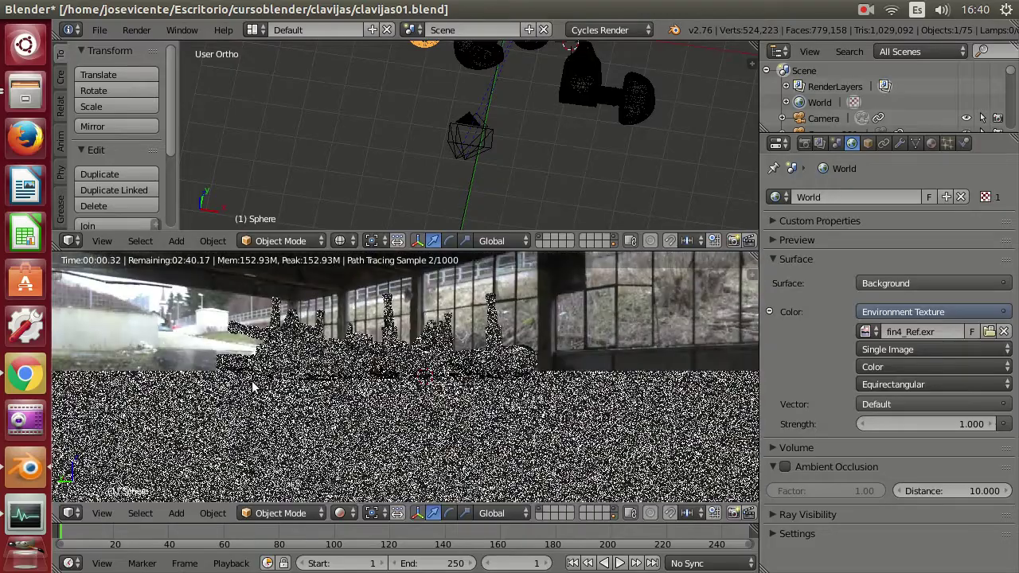
pyautogui.moveTo(253, 386)
pyautogui.mouseDown(button='middle')
pyautogui.moveTo(392, 394)
pyautogui.moveTo(370, 405)
pyautogui.moveTo(450, 401)
pyautogui.mouseUp(button='middle')
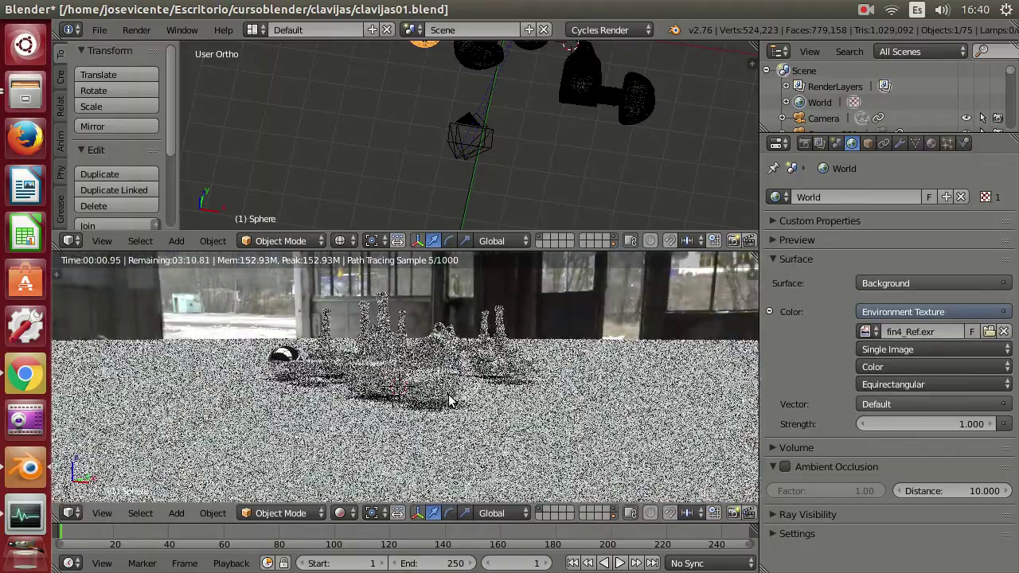
pyautogui.press('KP_0')
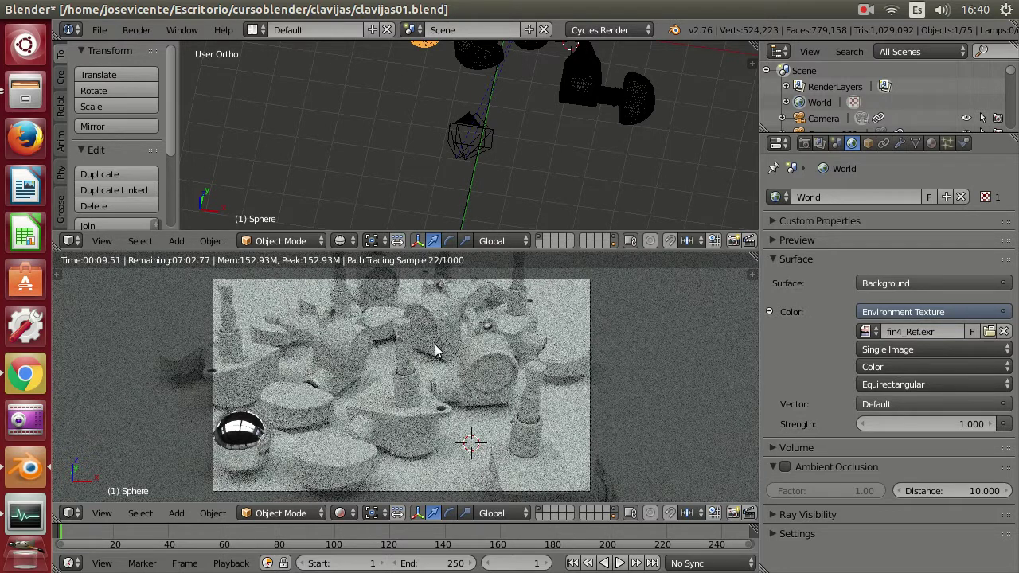
# Step: Set the Environment Texture image to Theatre_Center/Theatre-Center_2k.hdr
pyautogui.click(987, 328)
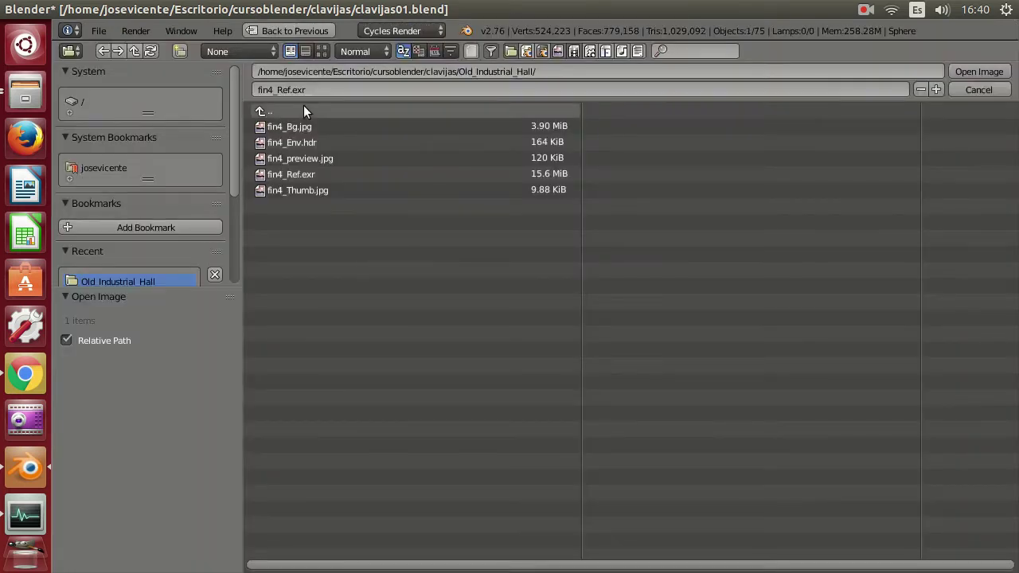
pyautogui.click(304, 106)
pyautogui.click(301, 159)
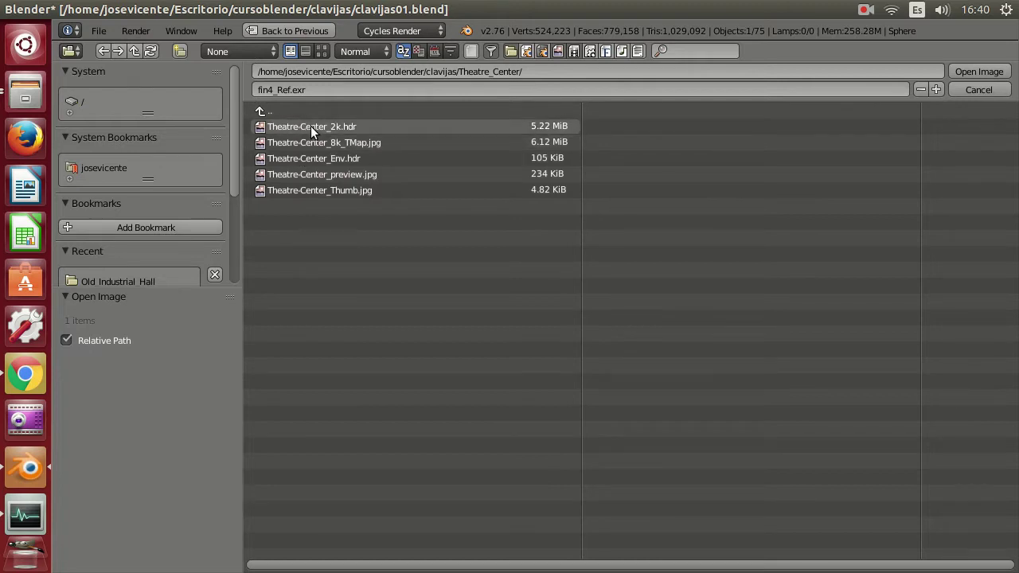
pyautogui.click(310, 125)
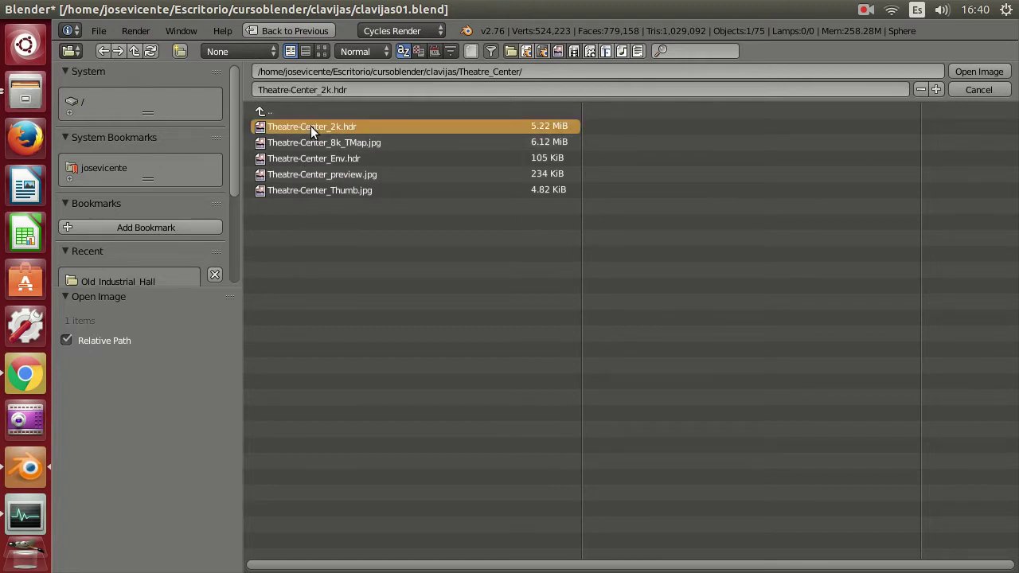
pyautogui.press('Return')
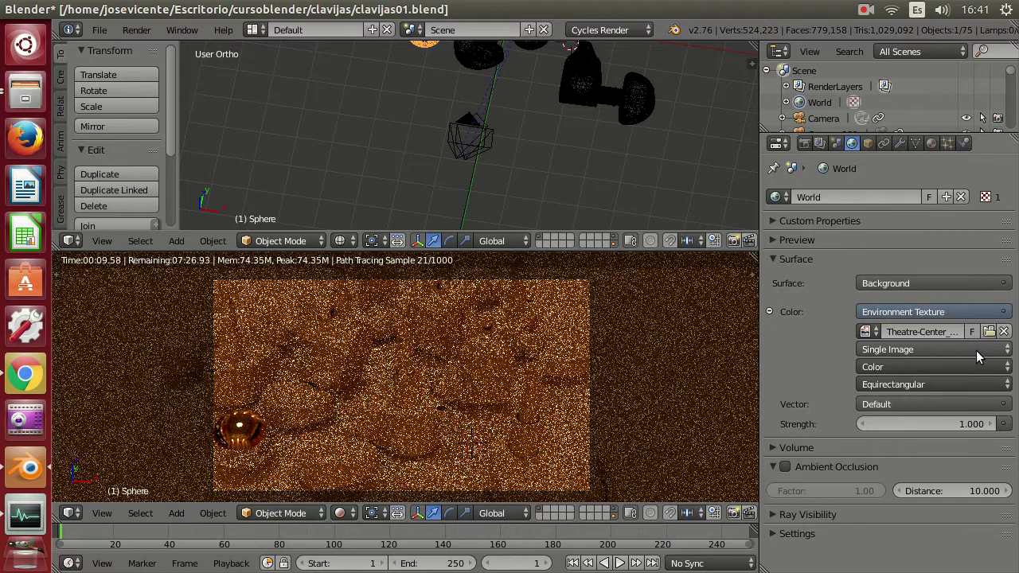
# Step: Switch the Environment Texture image back to Old_Industrial_Hall/fin4_Ref.exr
pyautogui.click(988, 331)
pyautogui.click(323, 111)
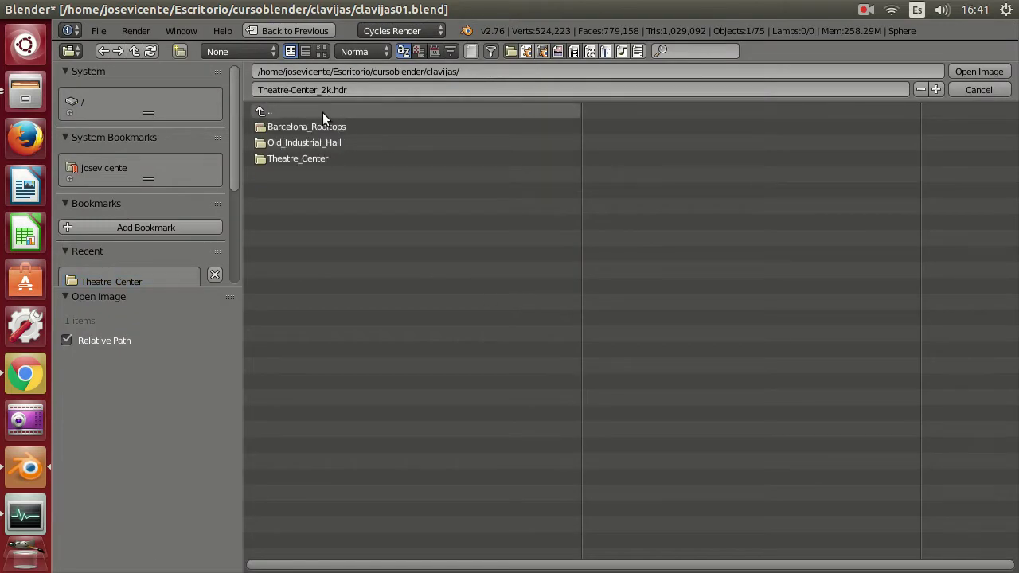
pyautogui.click(323, 141)
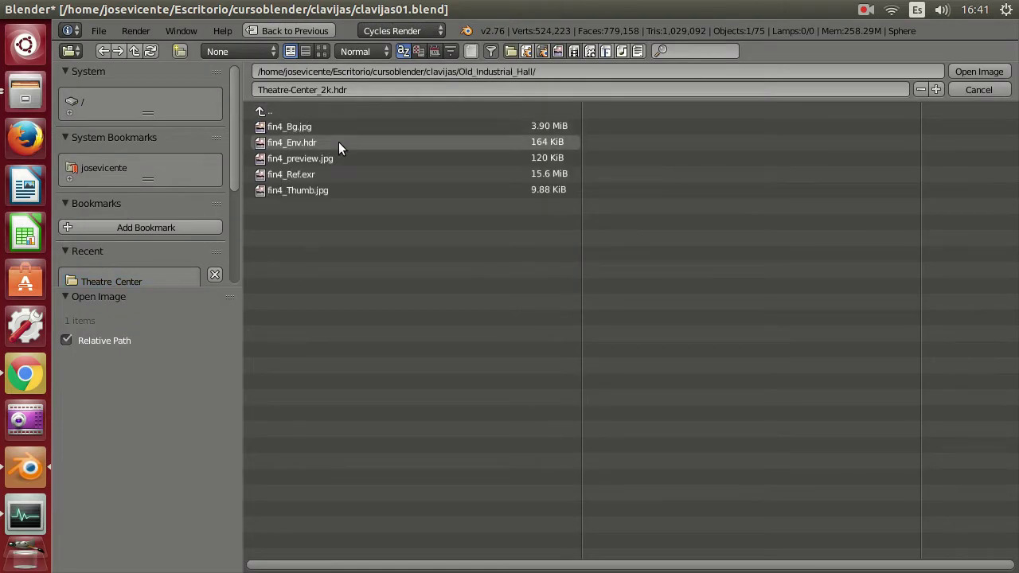
pyautogui.click(335, 174)
pyautogui.click(977, 71)
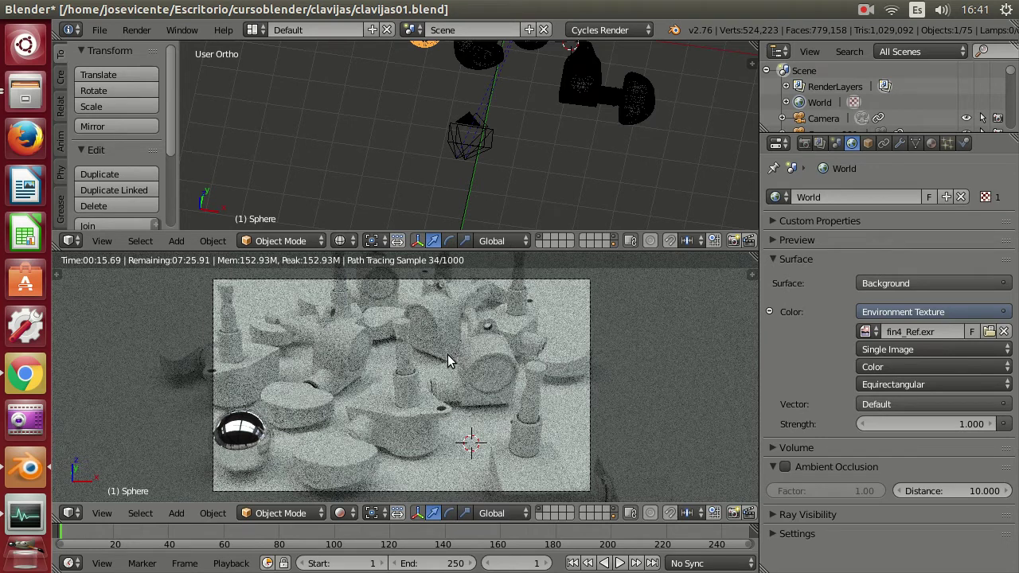
# Step: In Render > Light Paths, set transparency Max/Min and the Max, Min, Diffuse, Glossy and Transmission bounces to 0
pyautogui.click(804, 142)
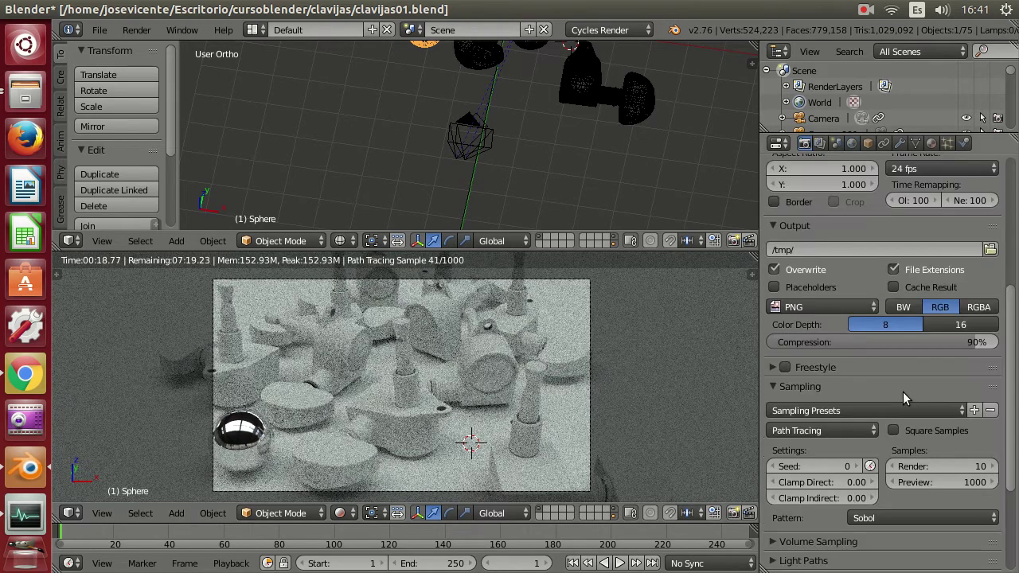
pyautogui.scroll(-5, 903, 392)
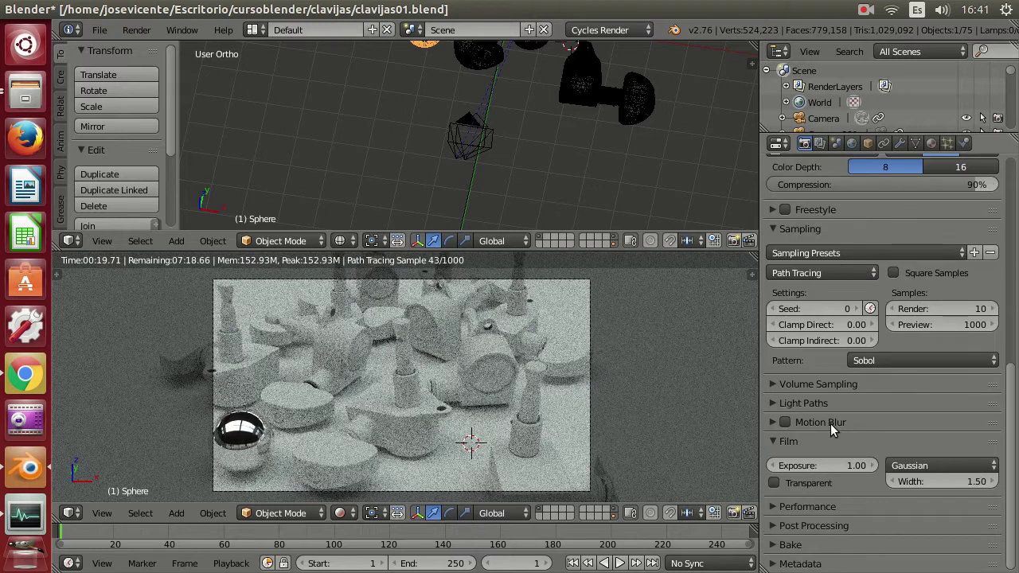
pyautogui.click(770, 402)
pyautogui.scroll(-3, 771, 402)
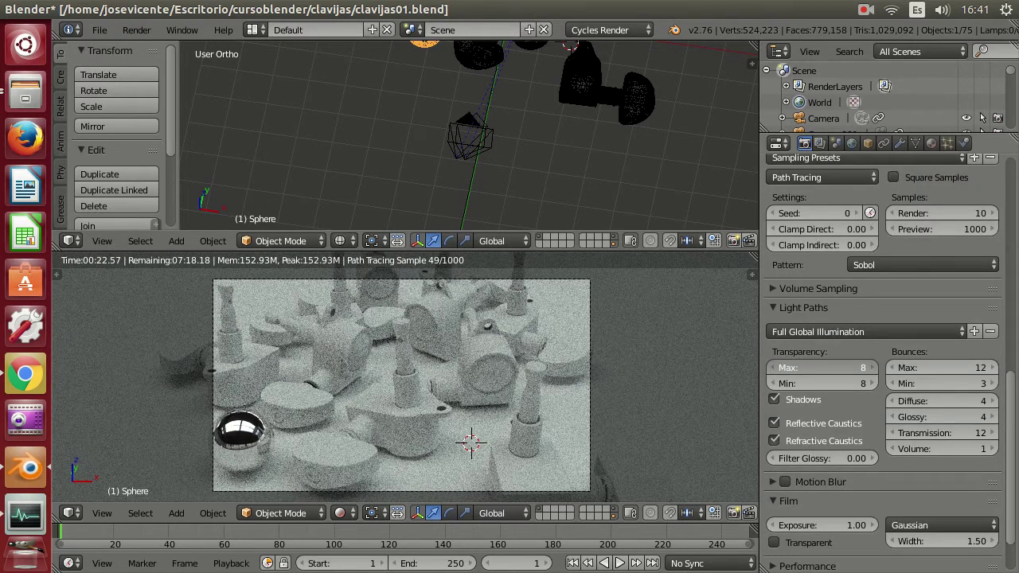
pyautogui.moveTo(841, 375); pyautogui.dragTo(841, 386)
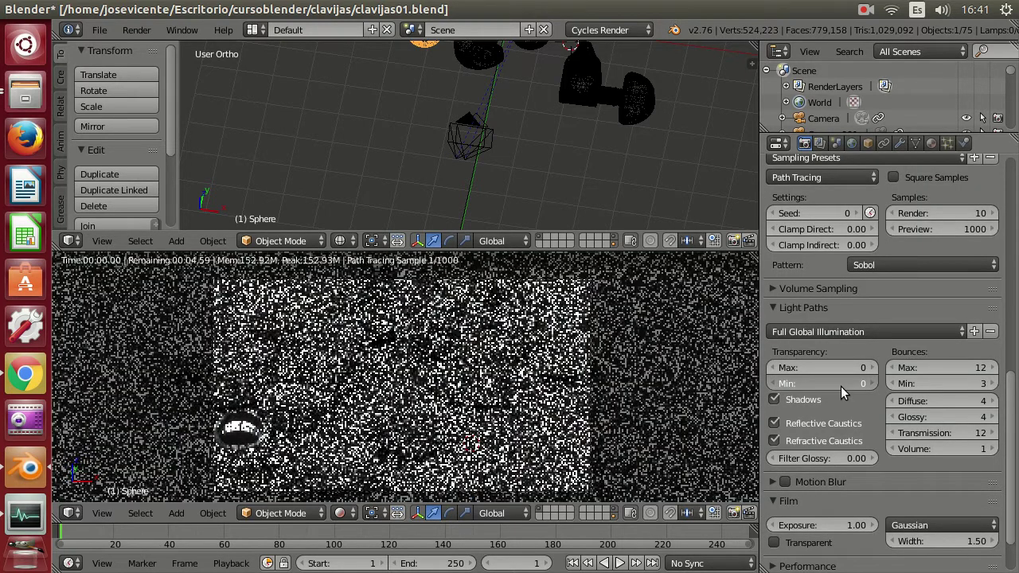
pyautogui.press('BackSpace')
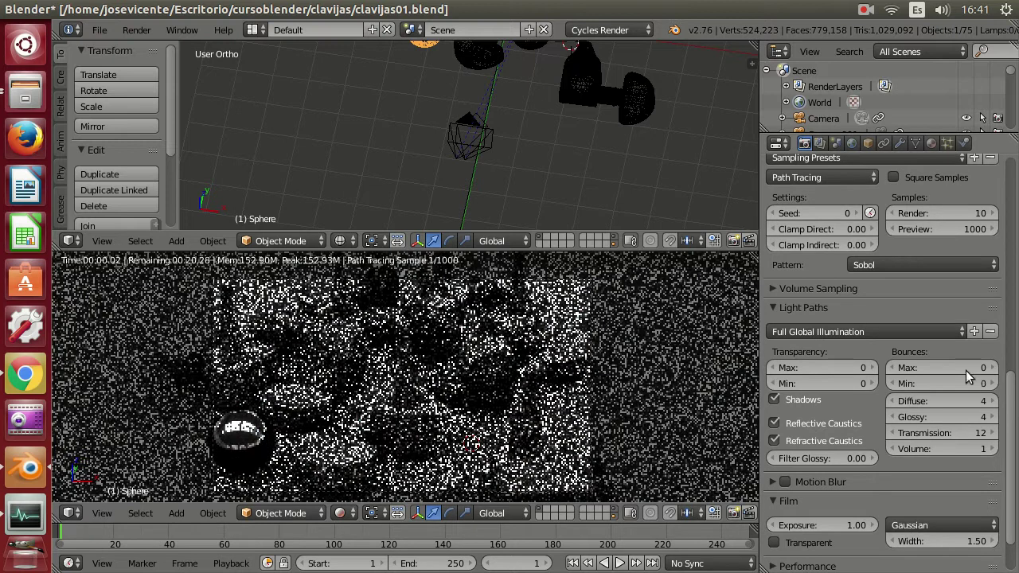
pyautogui.press('BackSpace')
pyautogui.press('BackSpace')
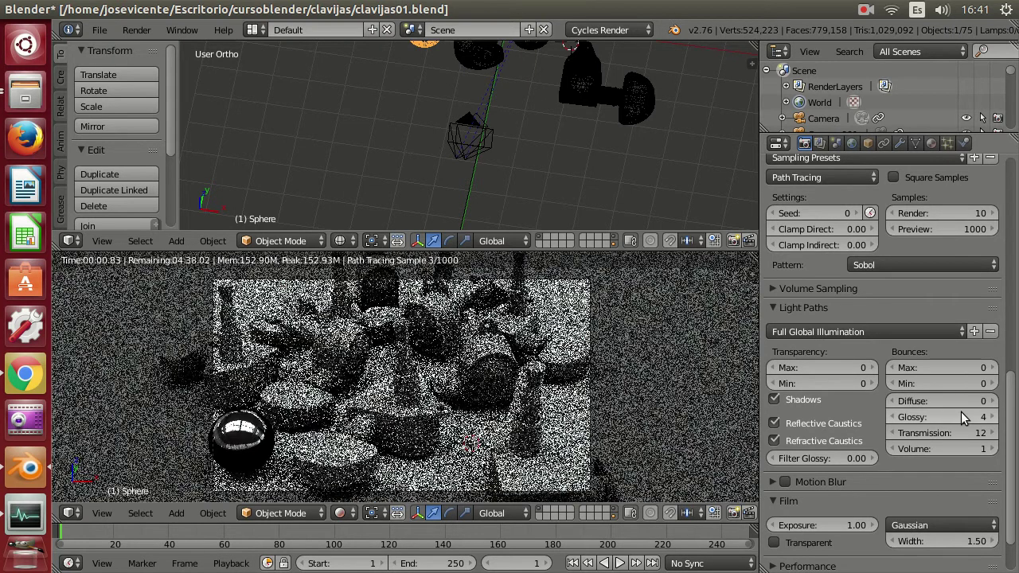
pyautogui.press('BackSpace')
pyautogui.press('BackSpace')
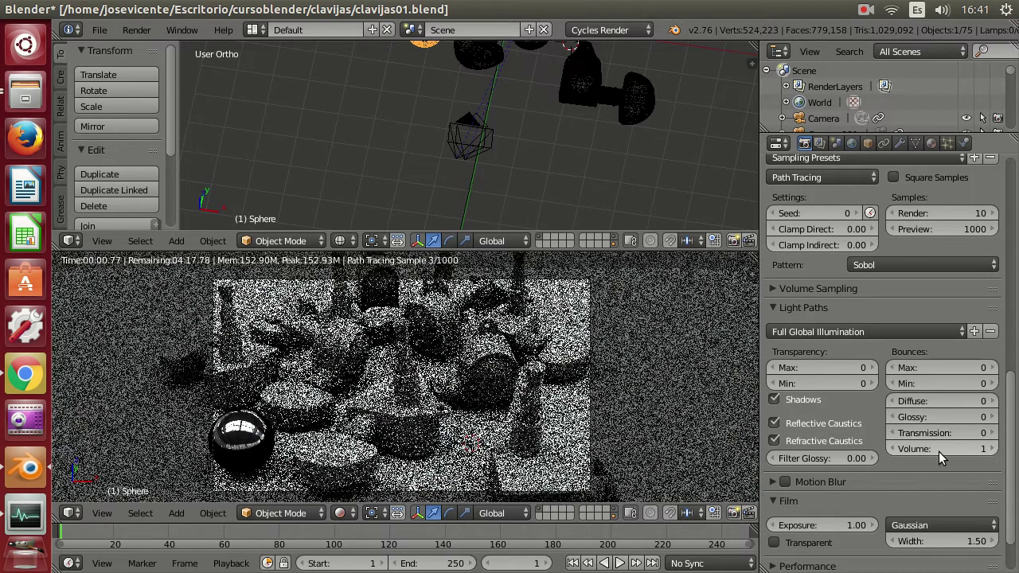
pyautogui.press('BackSpace')
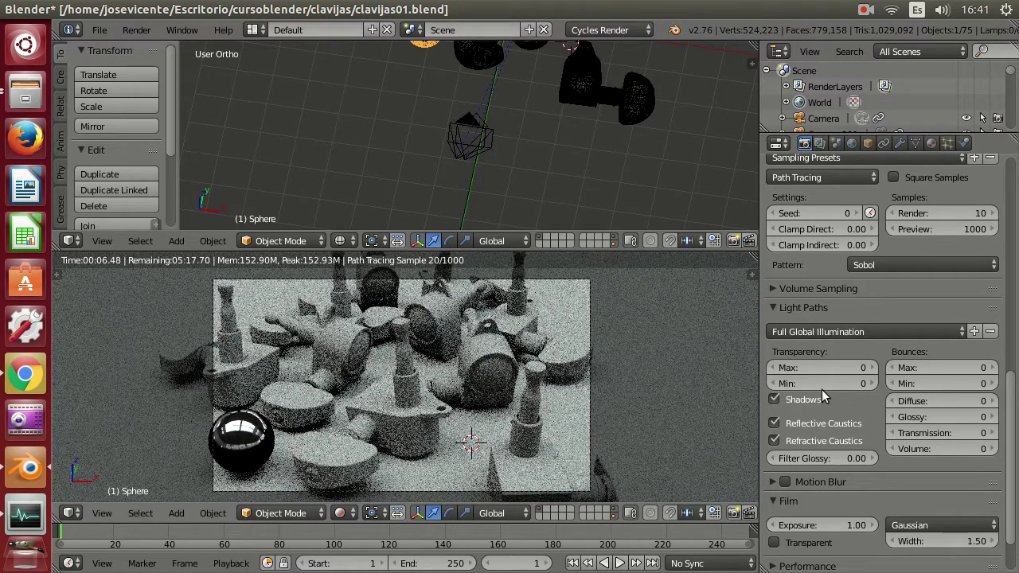
# Step: Set the Light Paths bounces to Max 3, Min 1, Diffuse 2 and Glossy 1
pyautogui.click(995, 370)
pyautogui.click(994, 369)
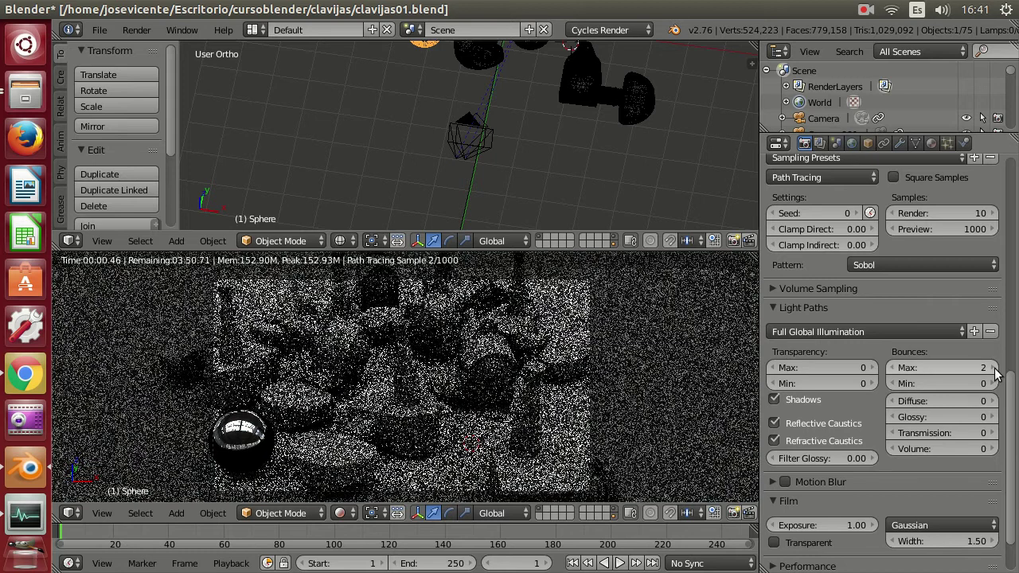
pyautogui.click(994, 369)
pyautogui.click(995, 384)
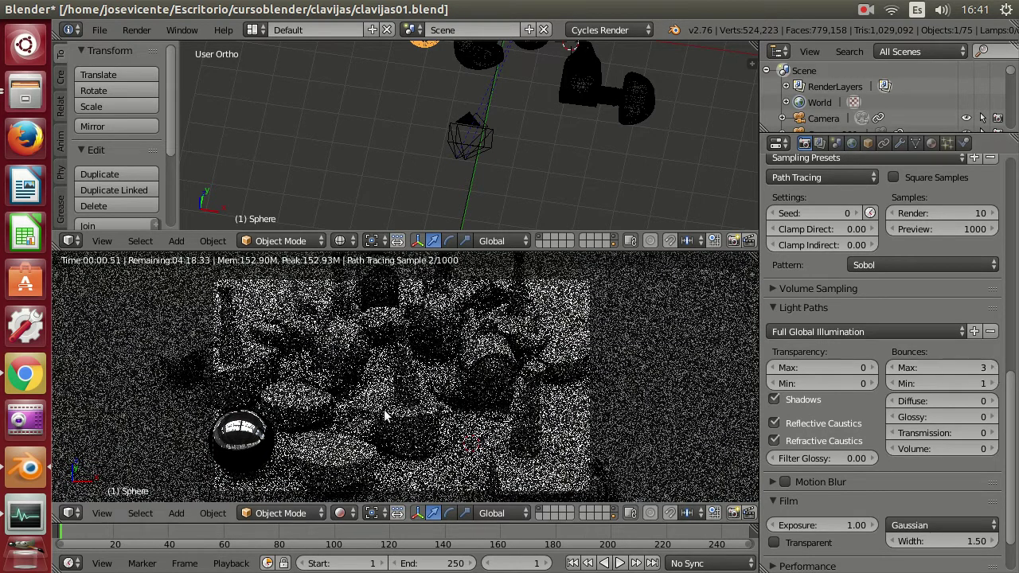
pyautogui.click(994, 402)
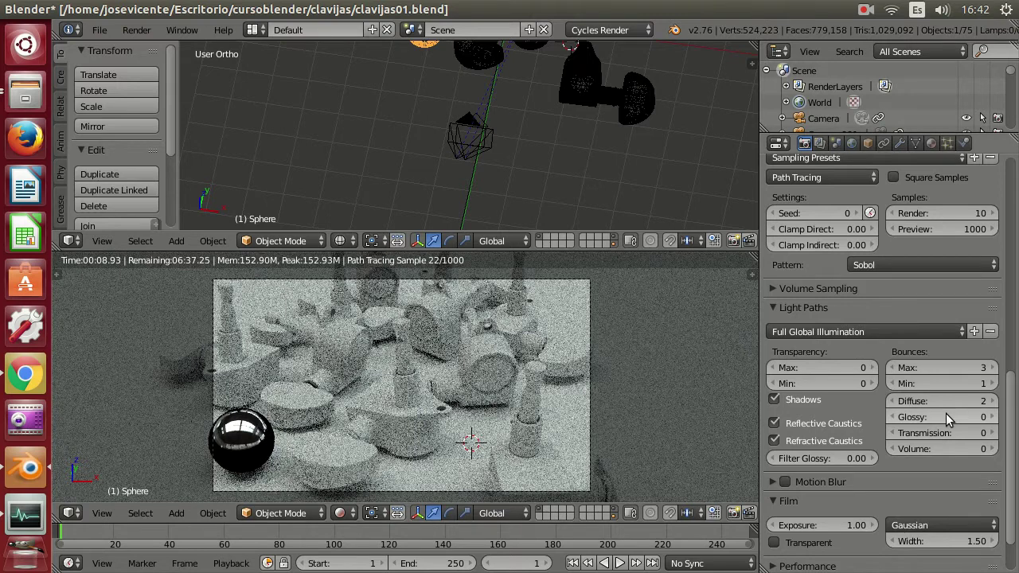
pyautogui.moveTo(946, 416); pyautogui.dragTo(956, 416)
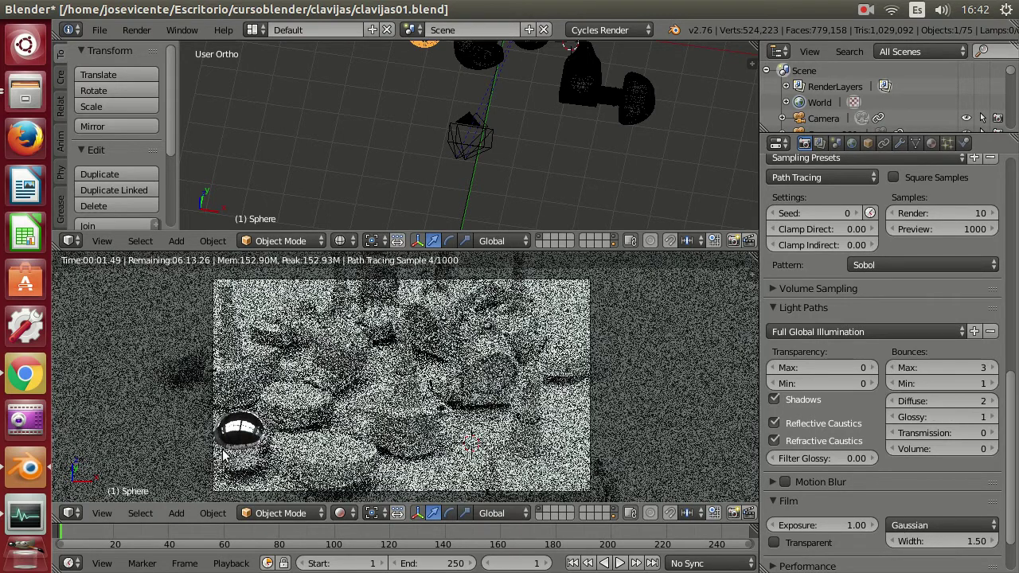